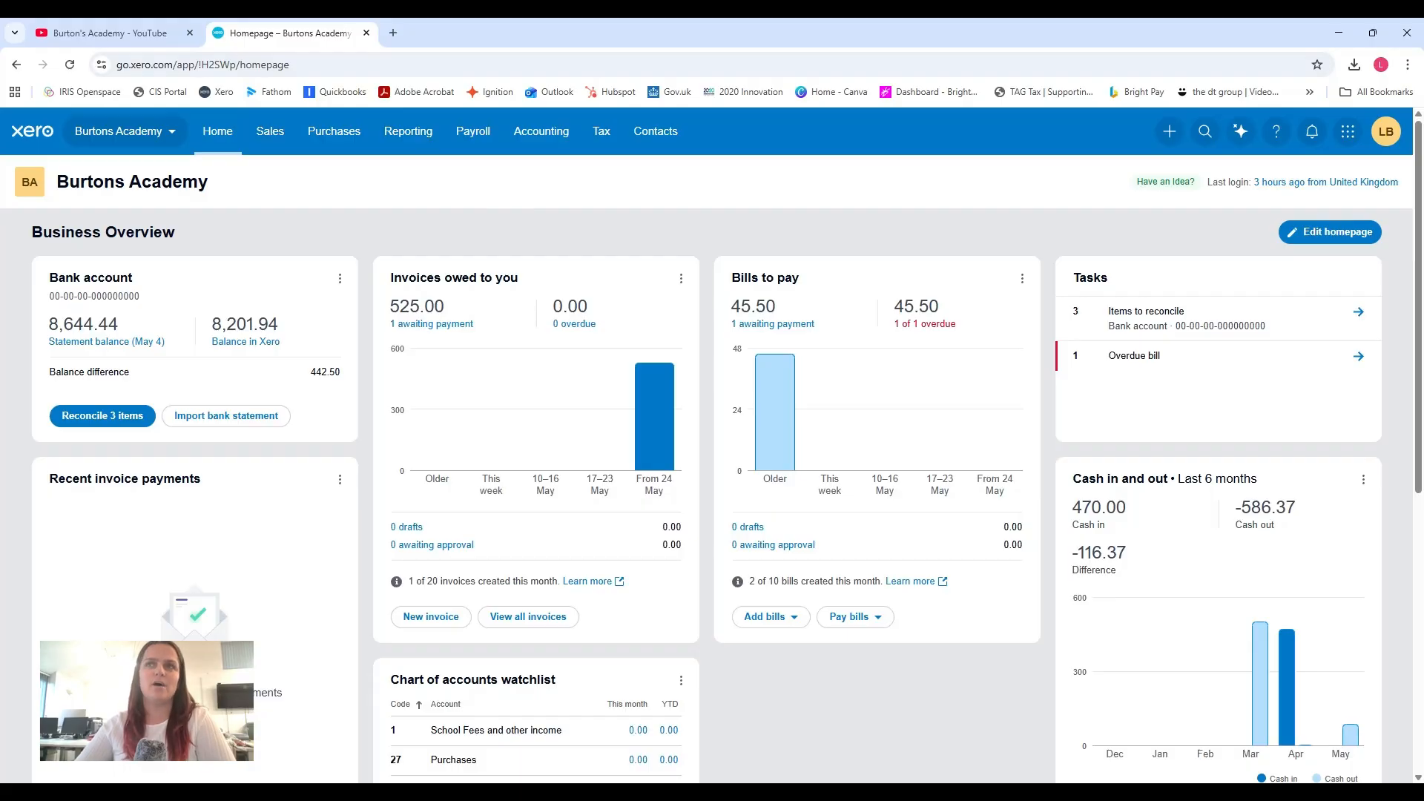
Open The Dt group's sales invoice and review its line items, total and payment section.
left_click(280, 135)
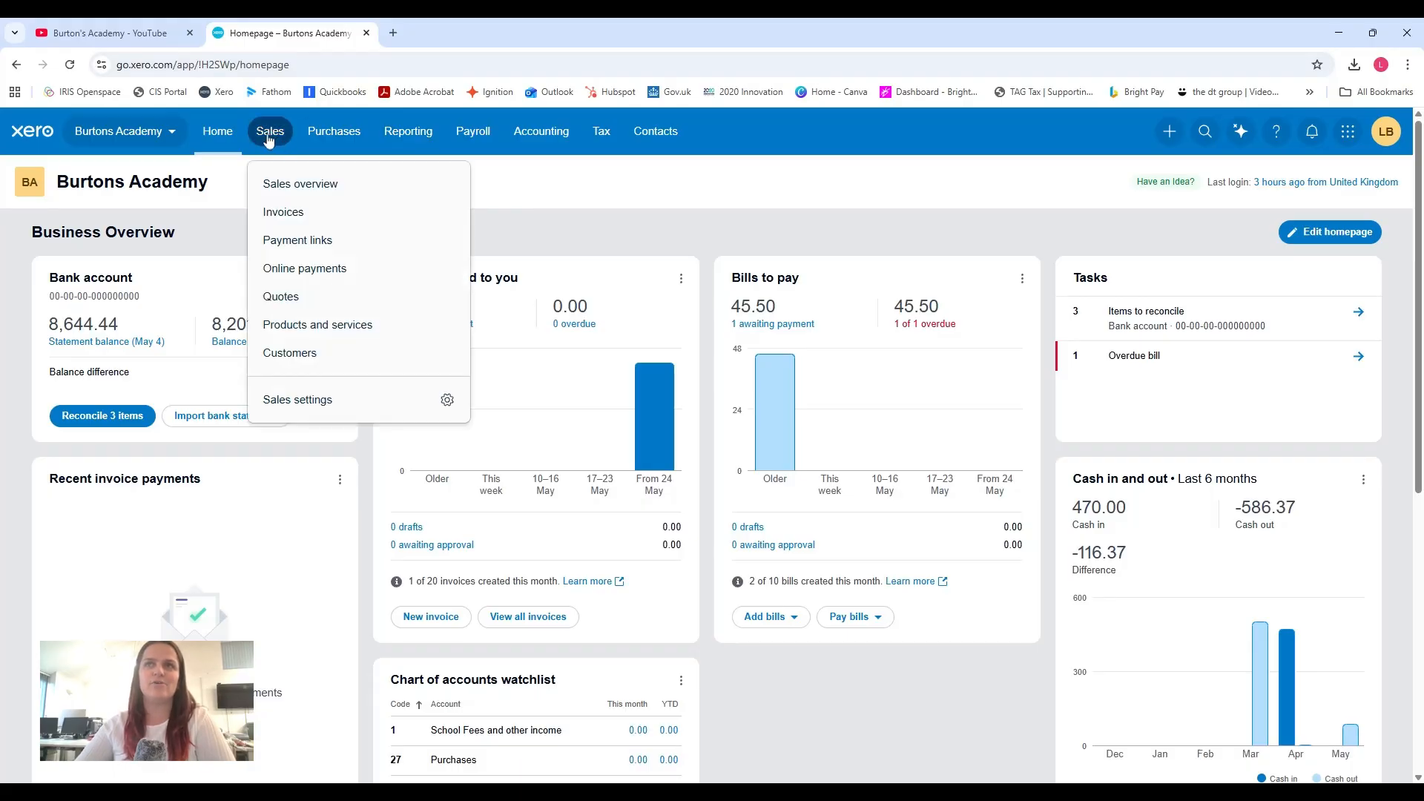
left_click(329, 211)
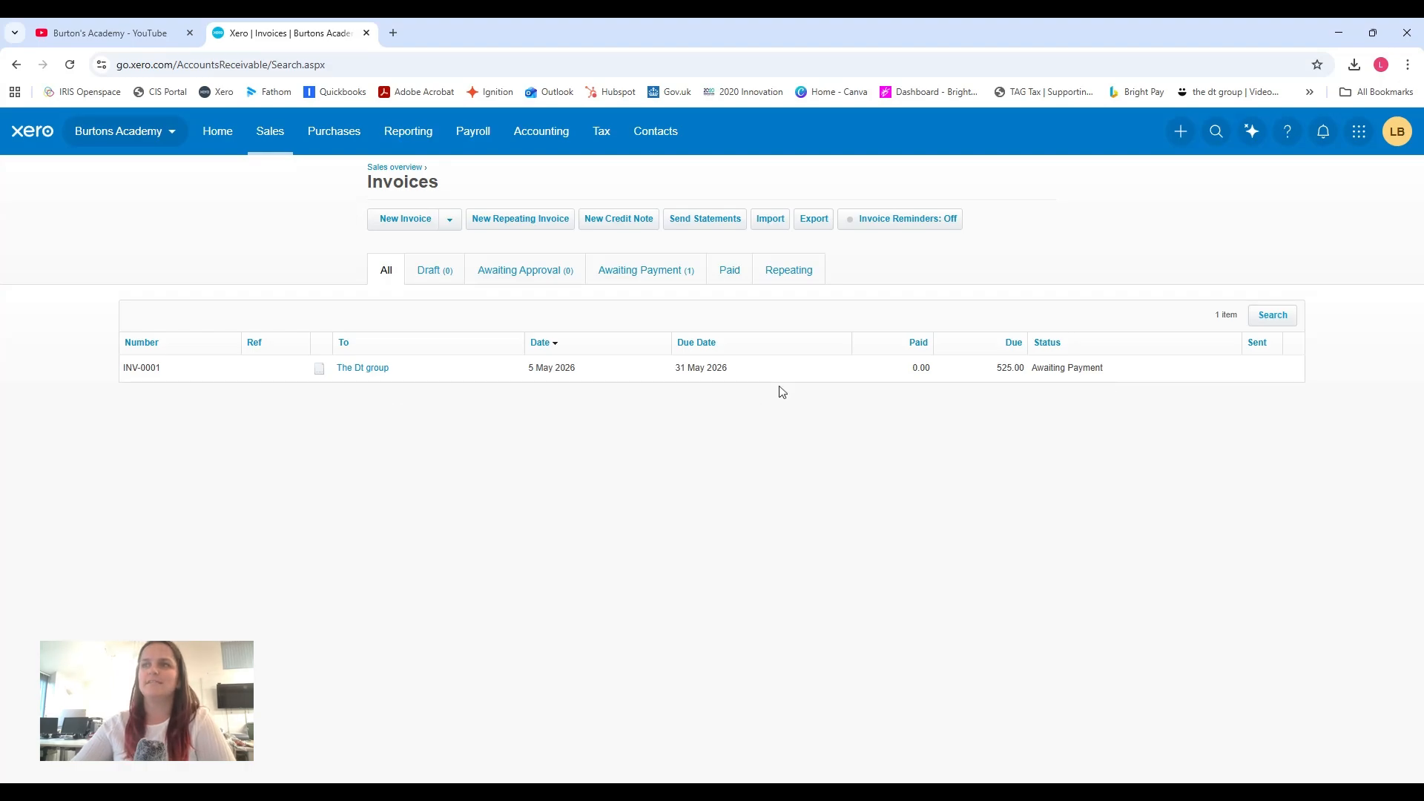
left_click(377, 368)
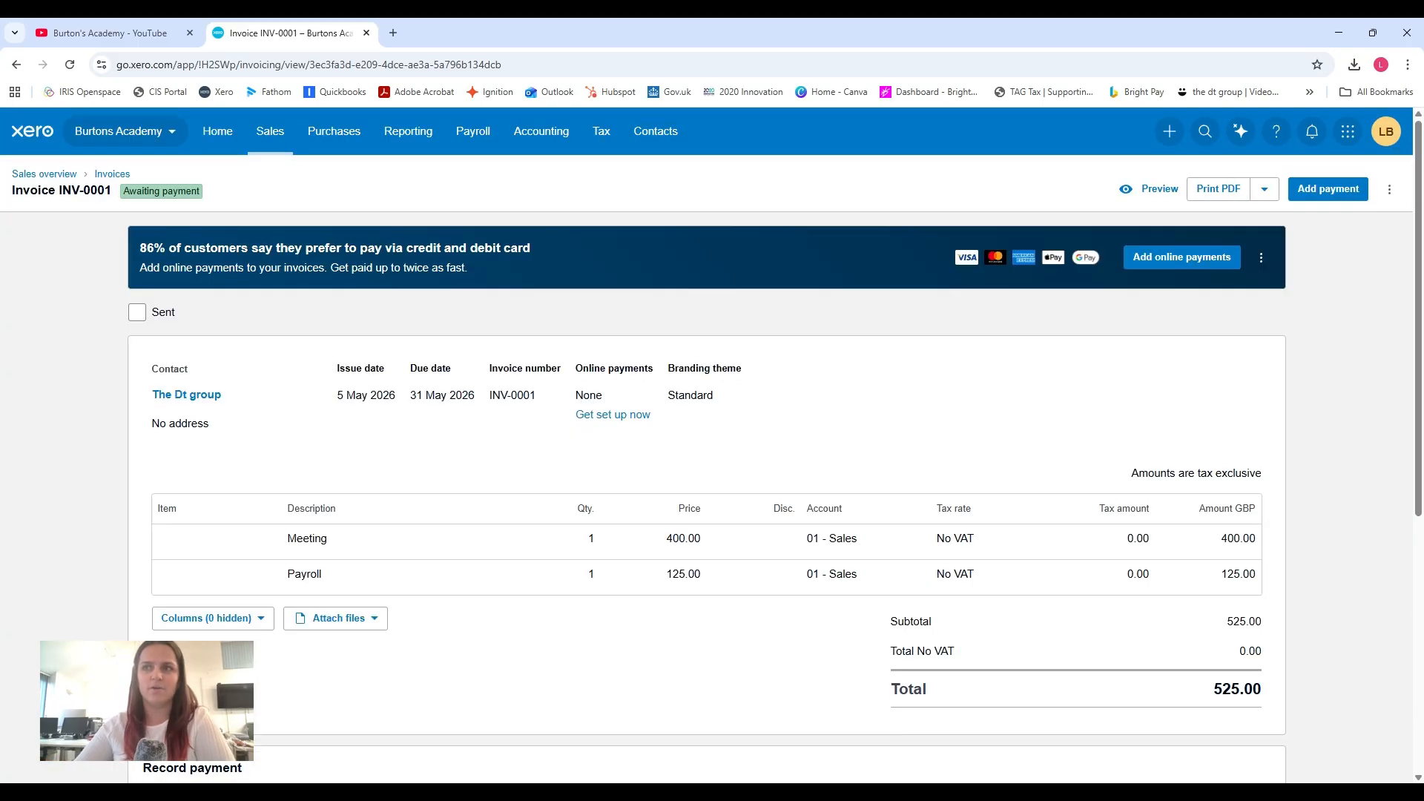
scroll(576, 380, "down", 1)
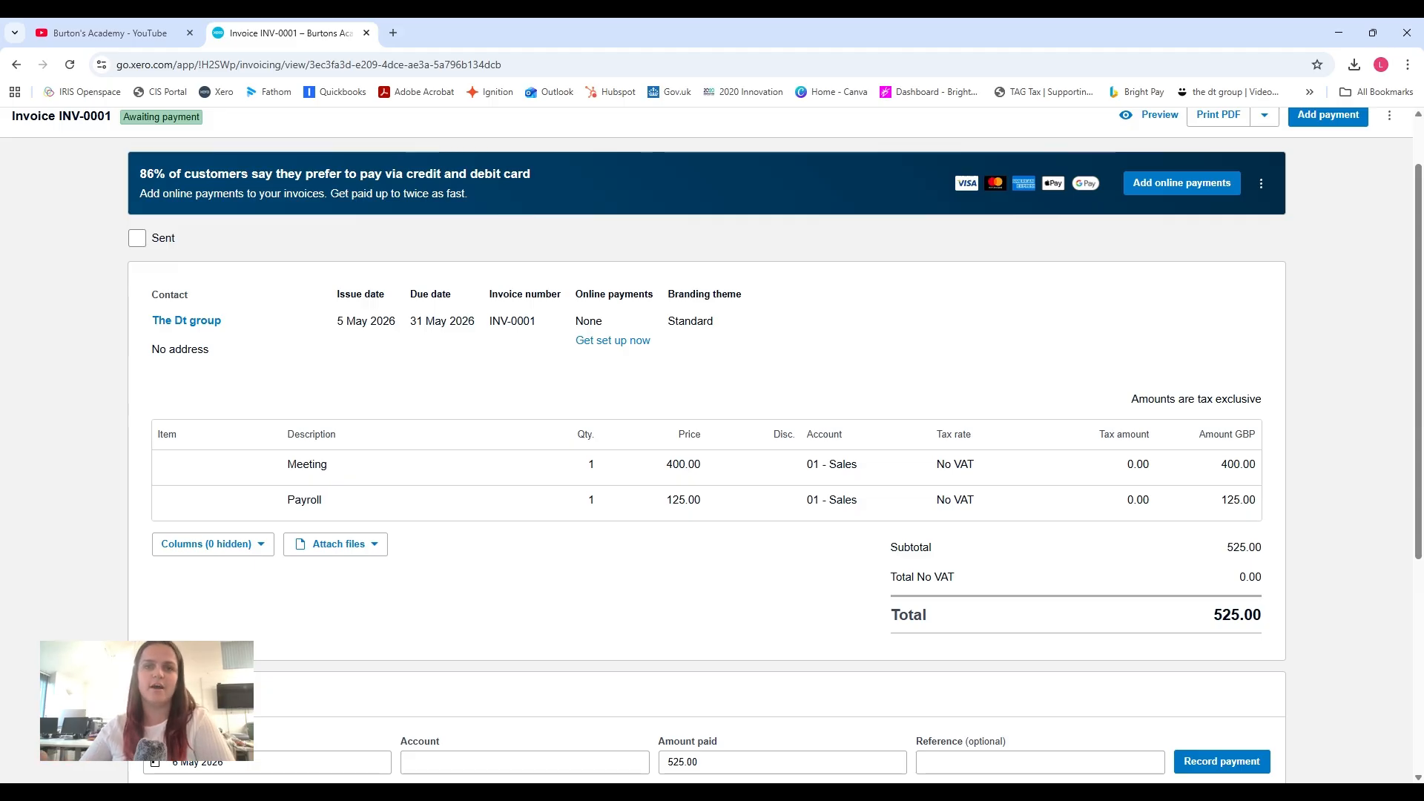
scroll(695, 448, "down", 2)
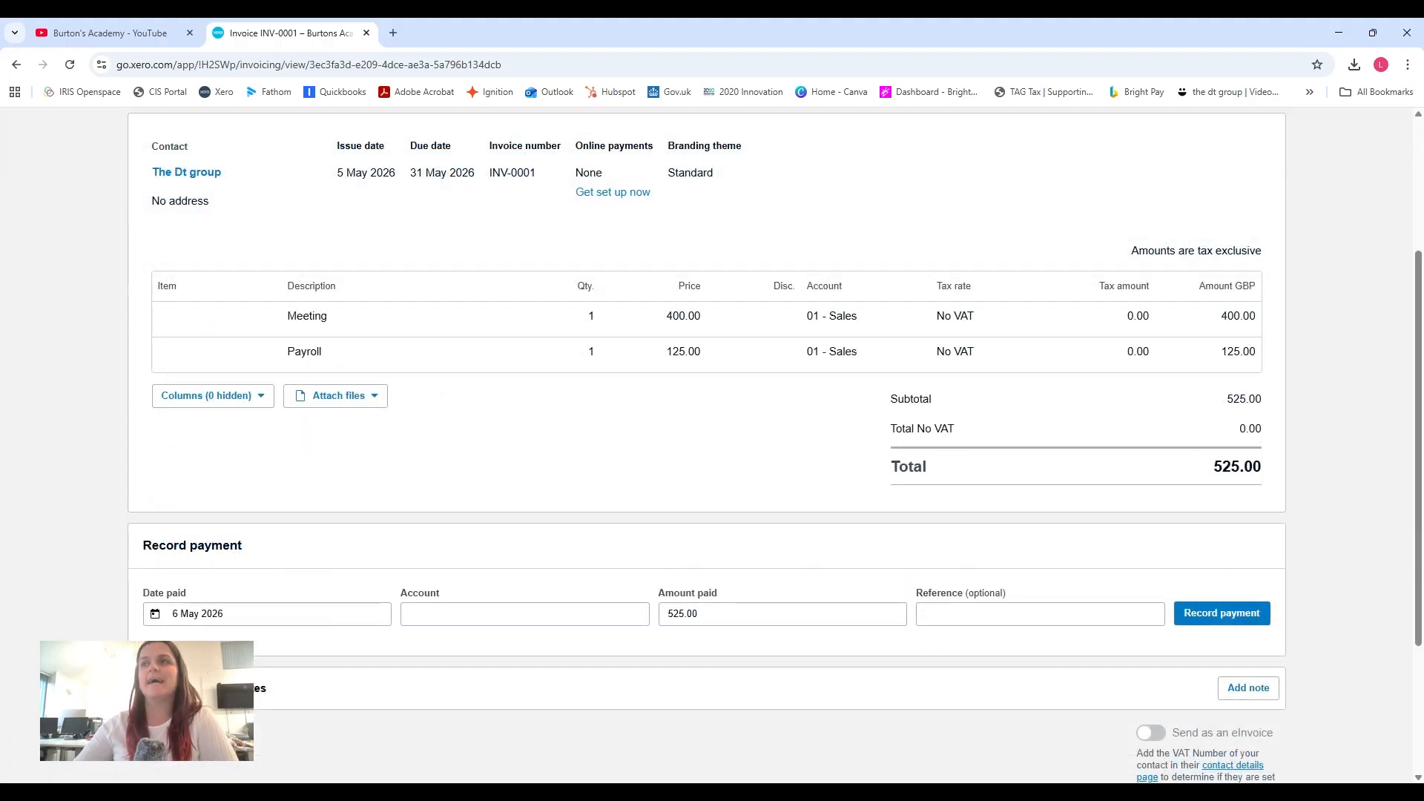
scroll(686, 445, "up", 3)
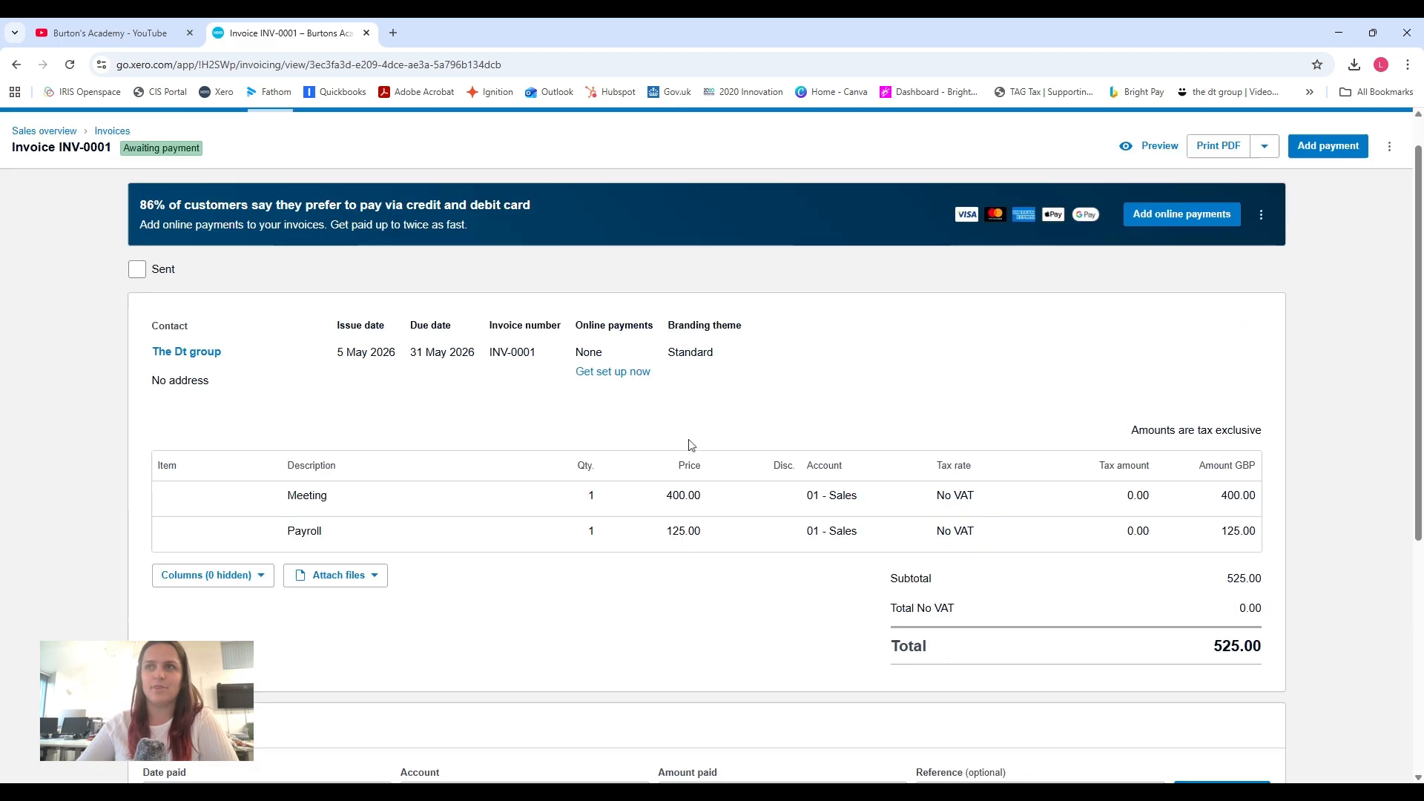
Open the bank account's reconciliation and look for transactions matching The dt group's 2 Apr 2026 receipt.
left_click(539, 132)
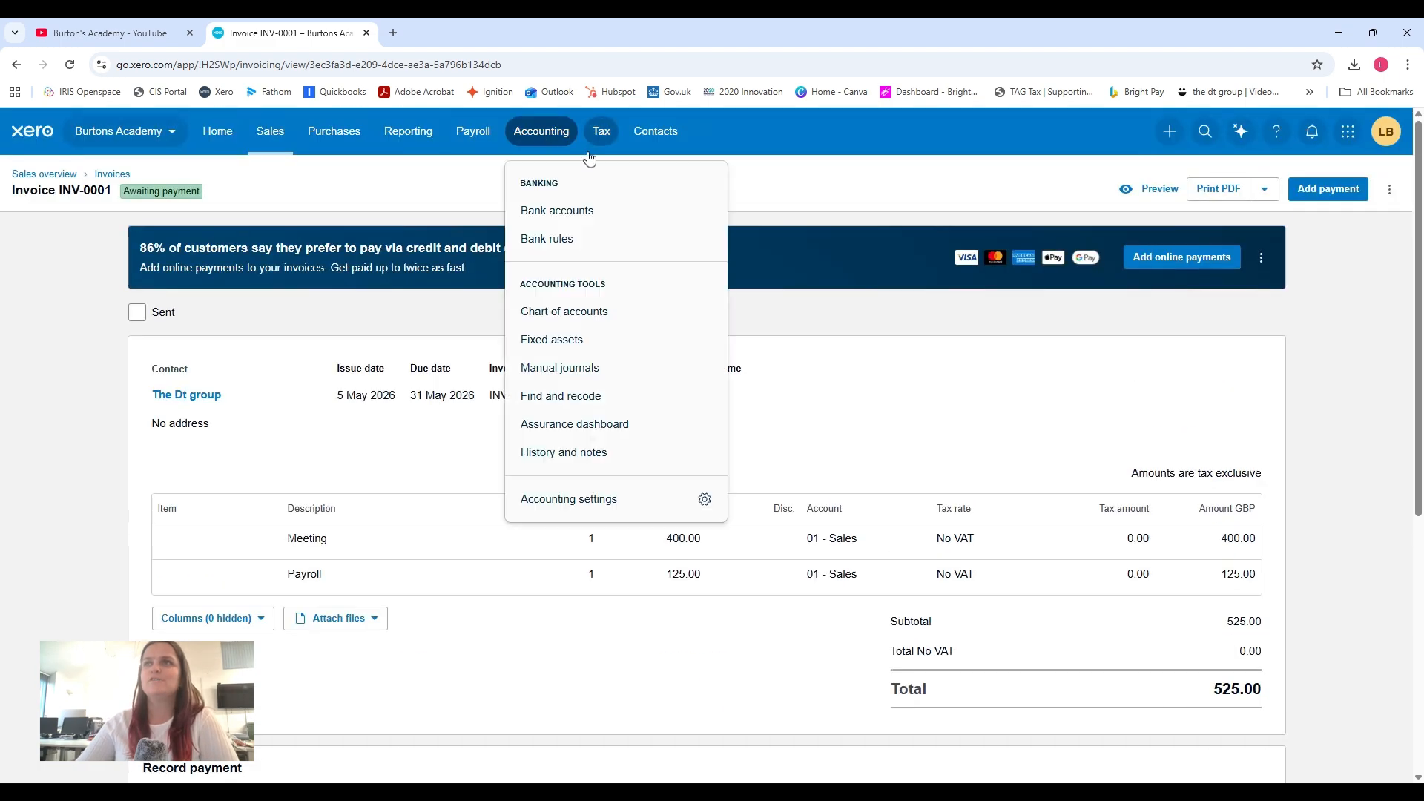
left_click(580, 210)
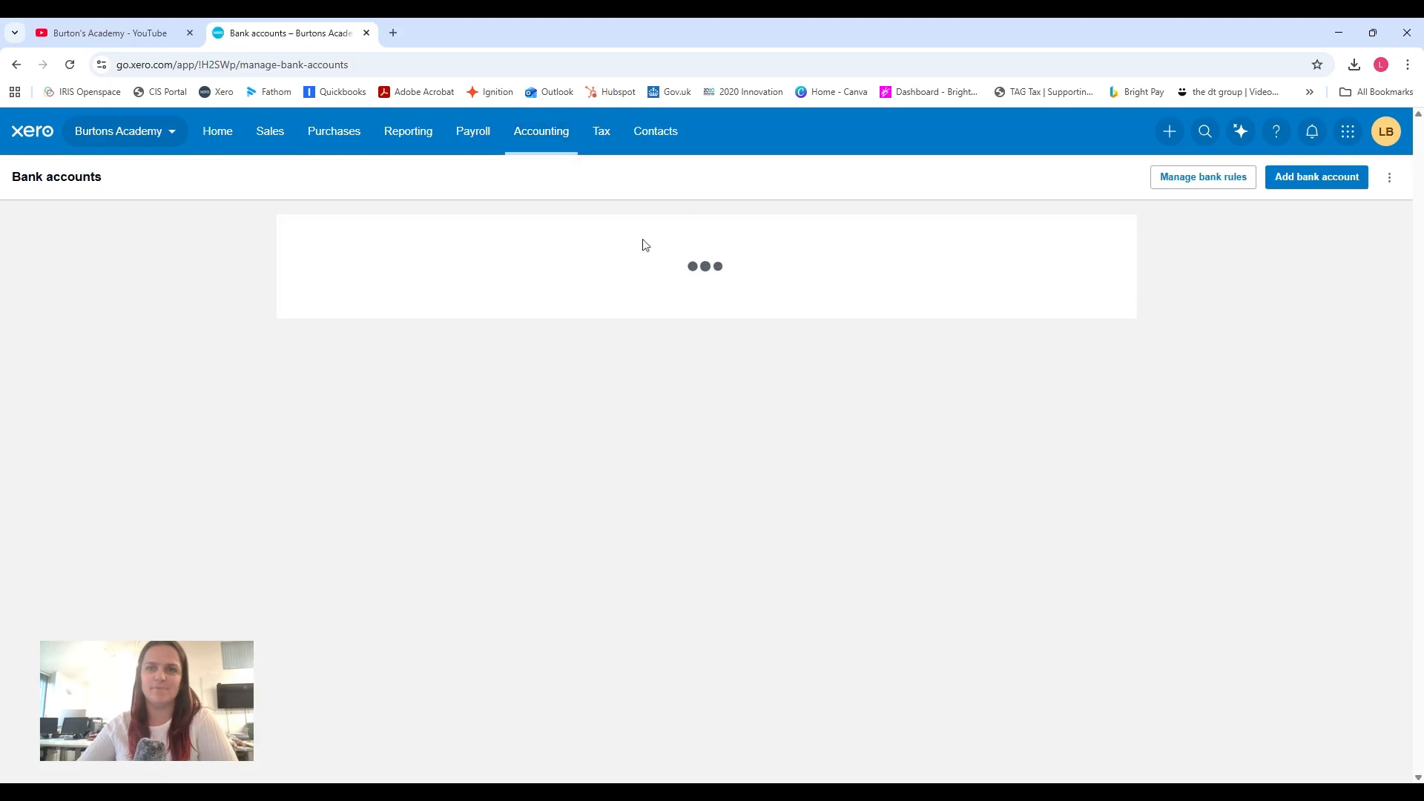
left_click(382, 311)
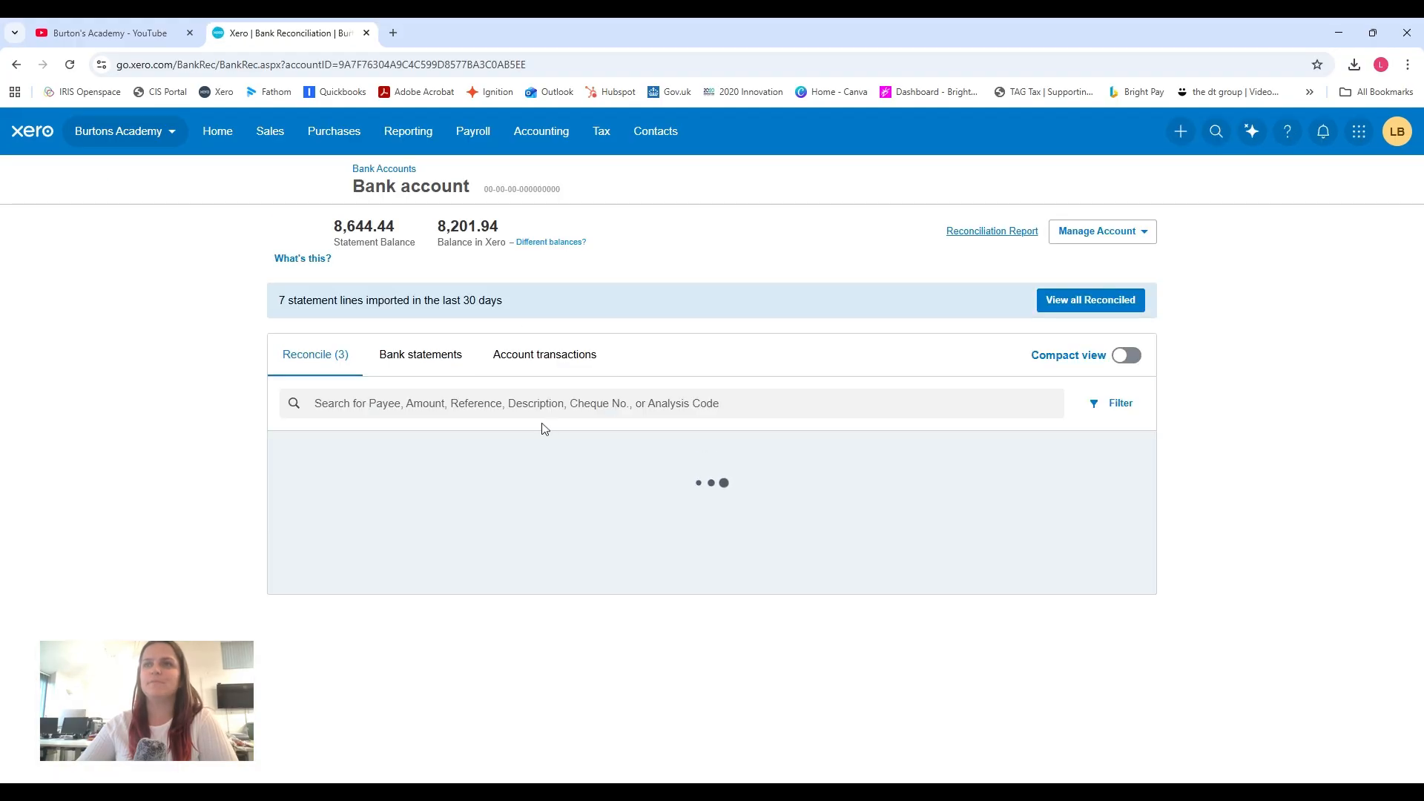
scroll(494, 435, "down", 1)
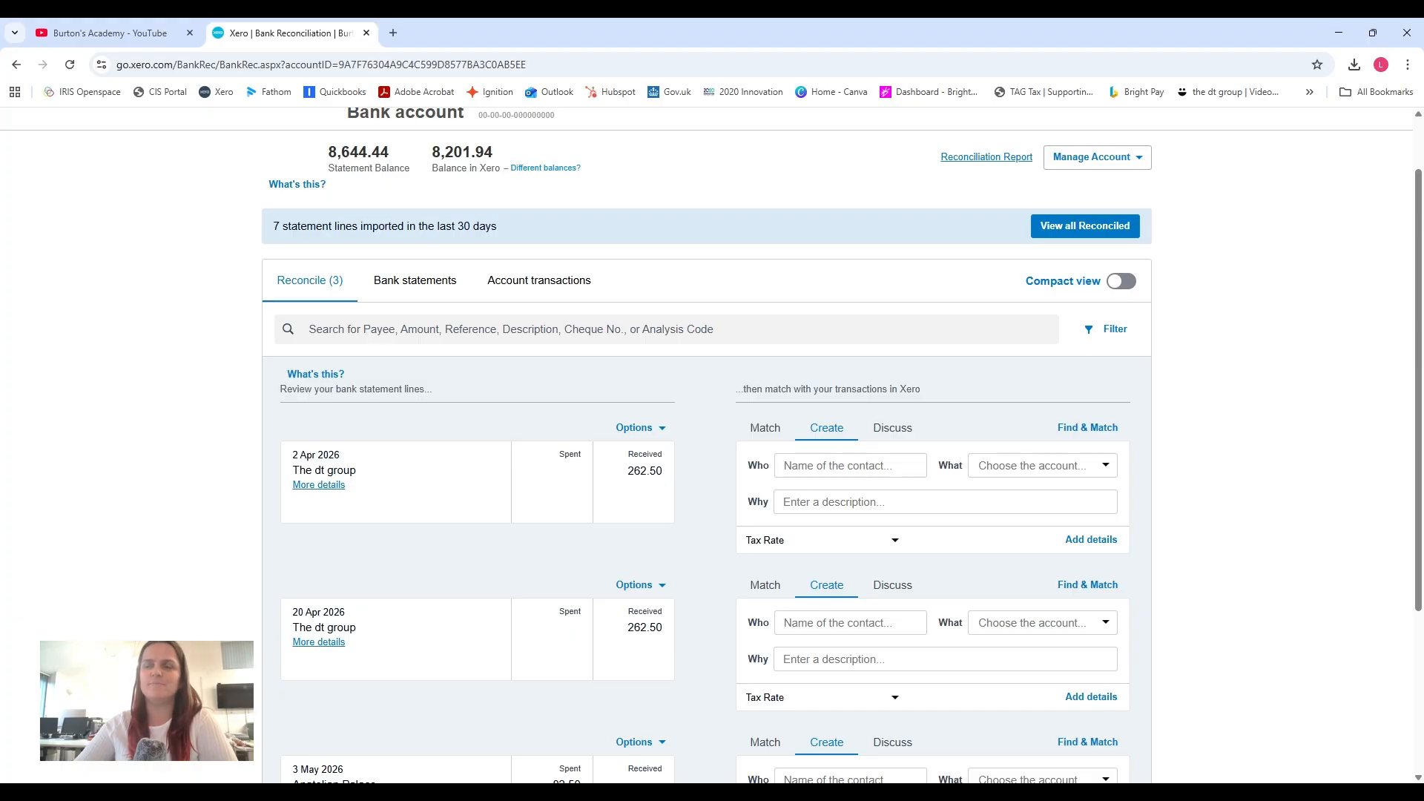
left_click(838, 466)
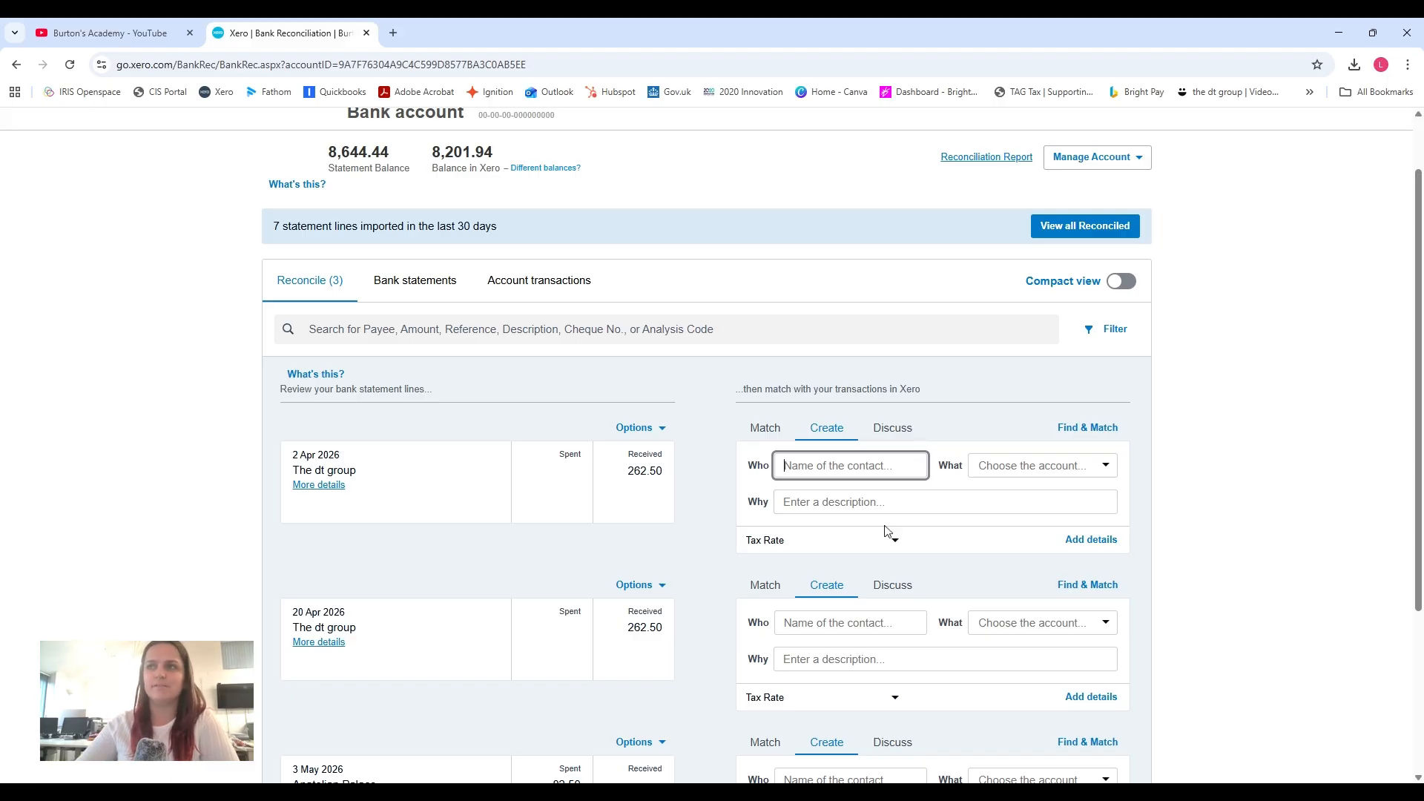
left_click(764, 428)
scroll(772, 437, "down", 4)
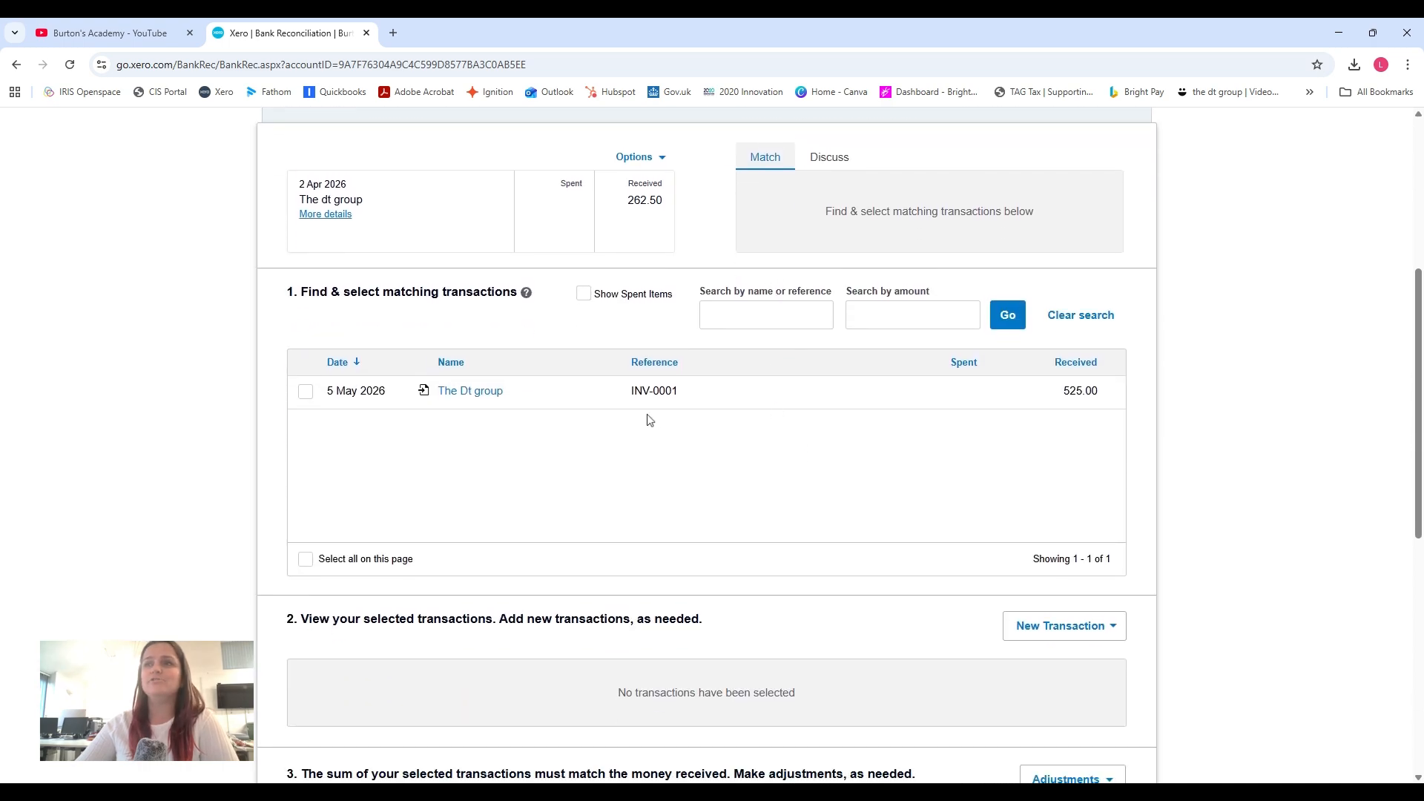
Split The Dt group's invoice with a part payment of 262.50 and reconcile it with the 2 Apr 2026 receipt.
left_click(305, 392)
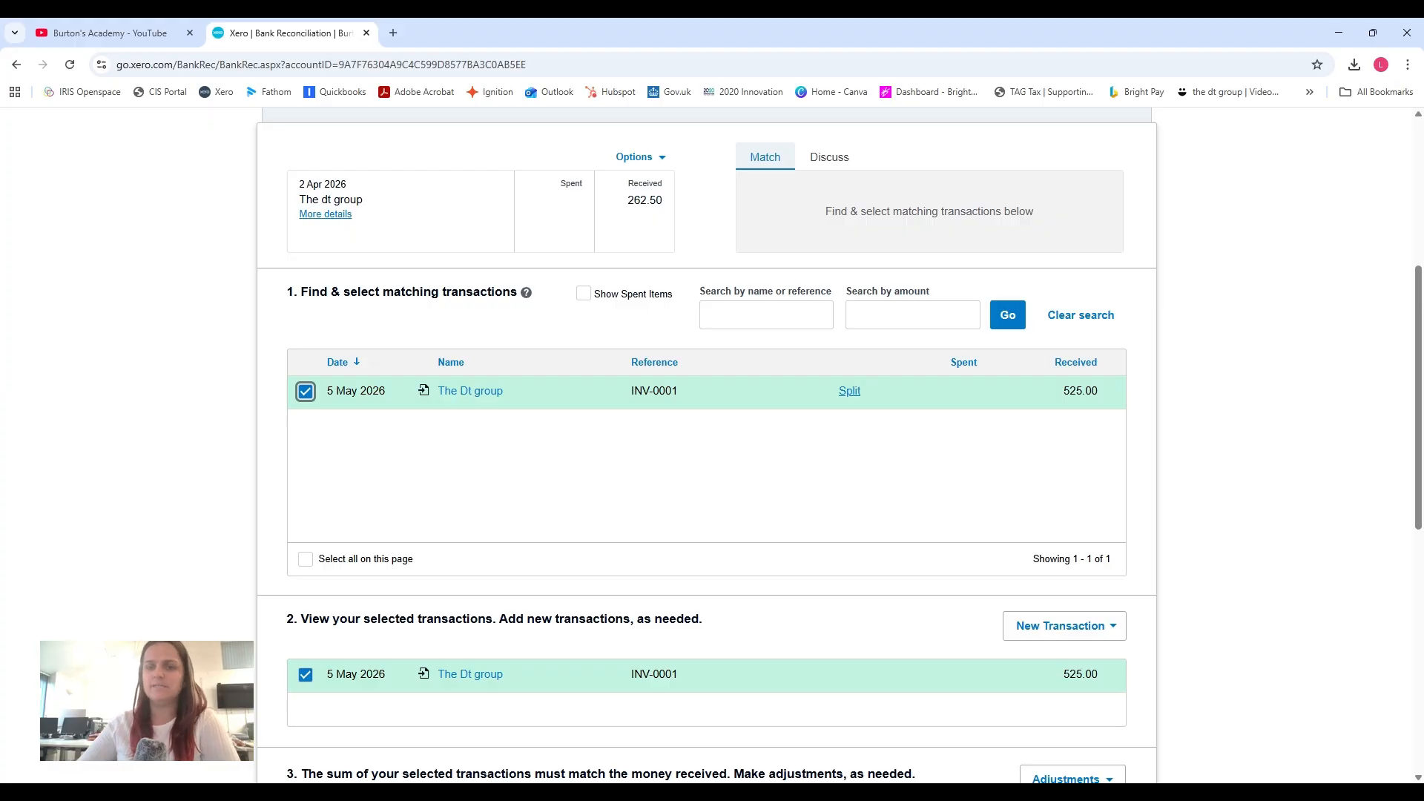
left_click(849, 391)
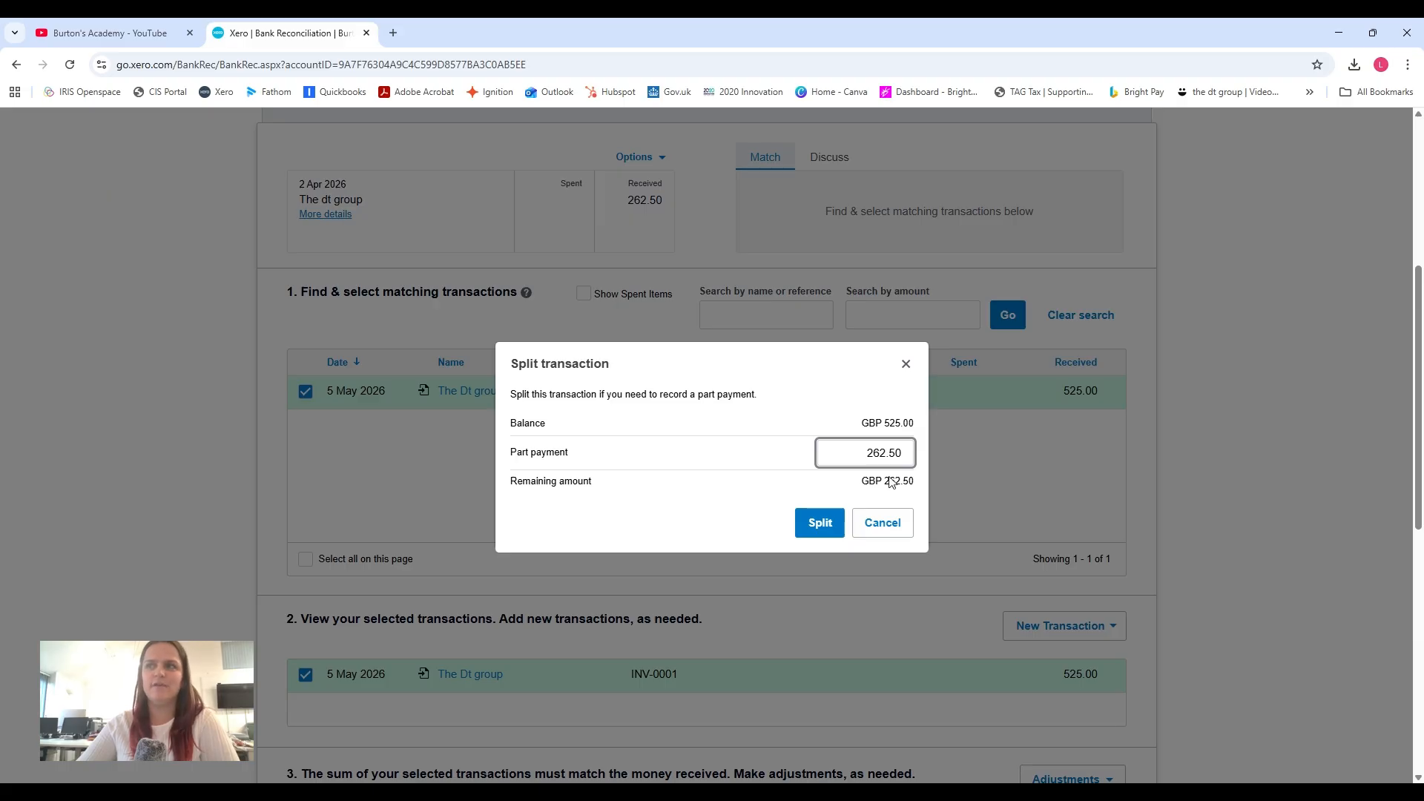
left_click(820, 525)
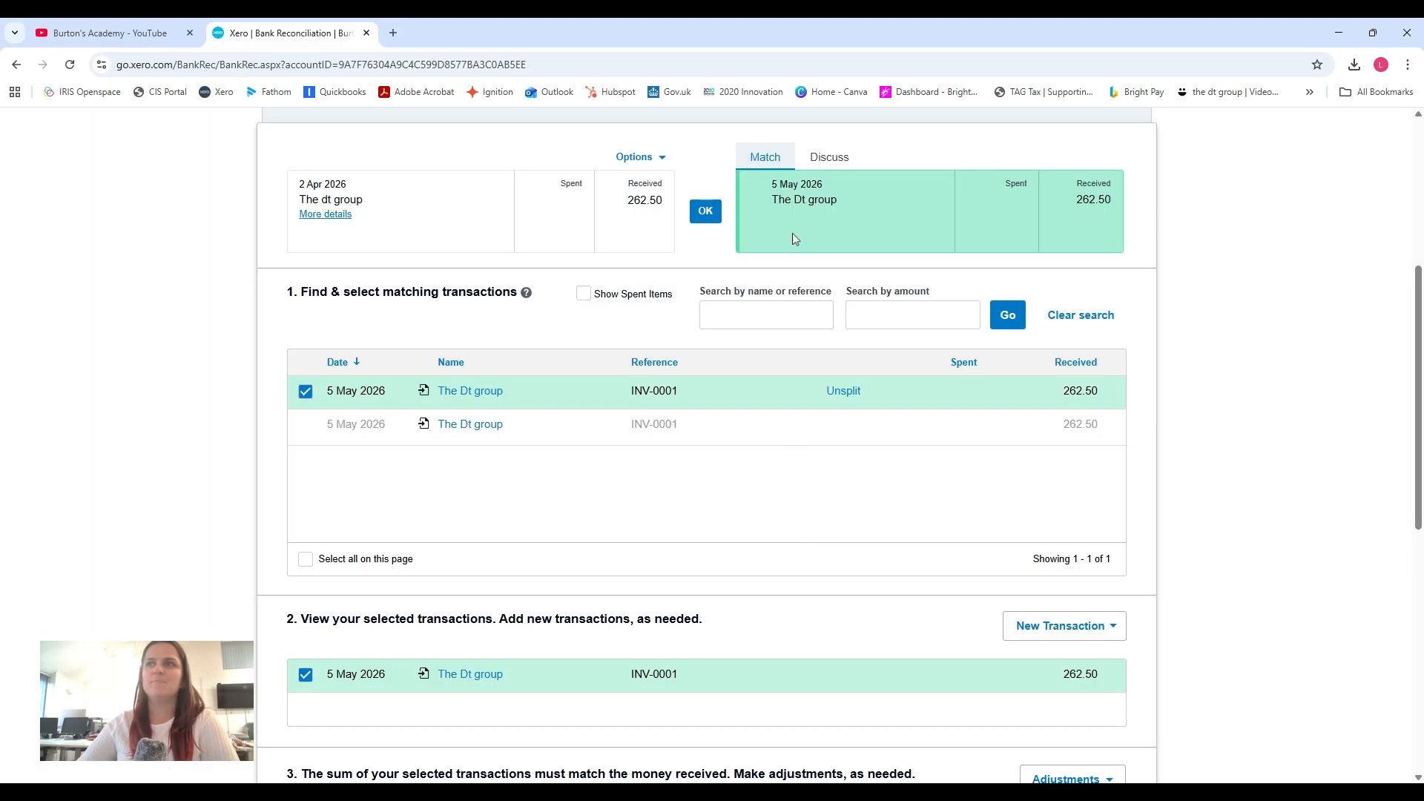
left_click(705, 211)
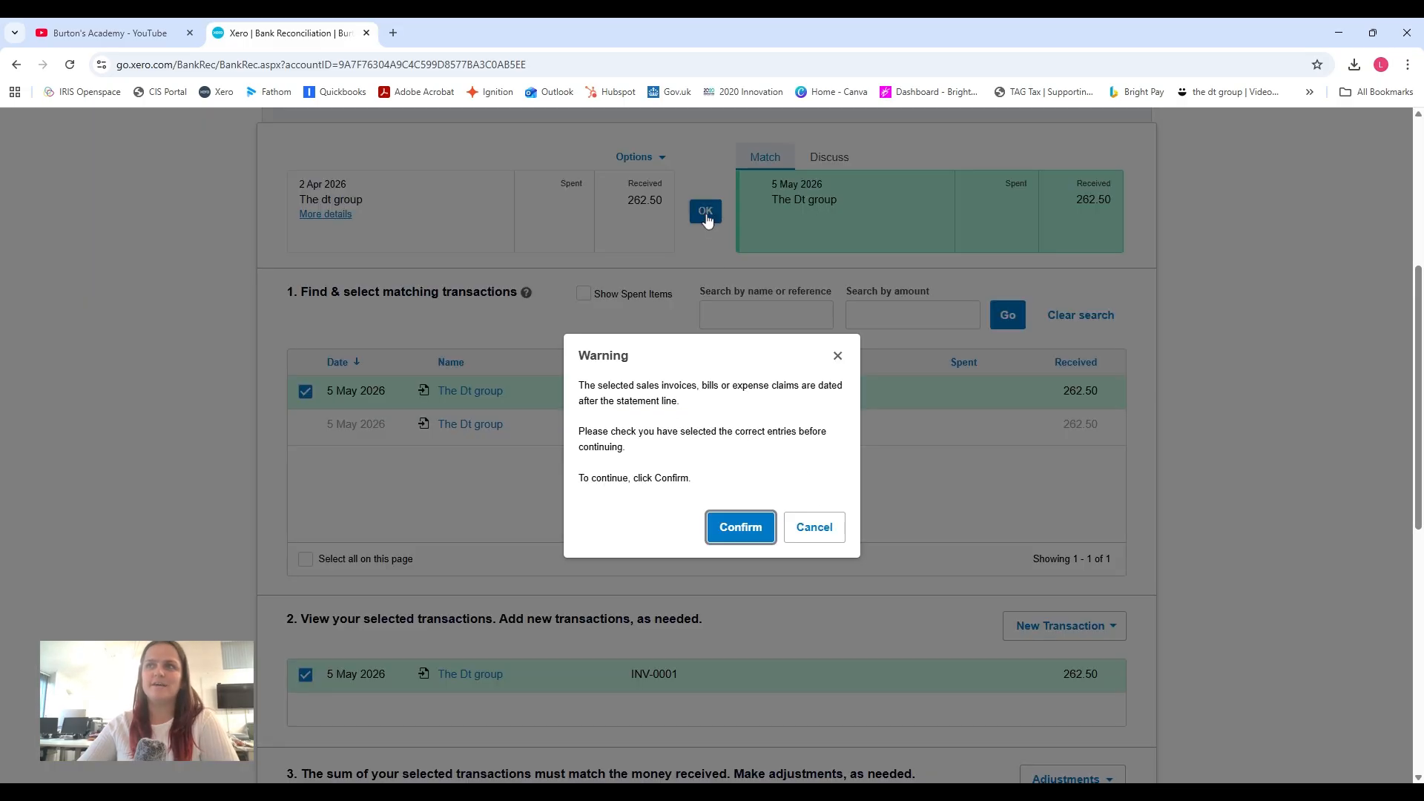
left_click(727, 530)
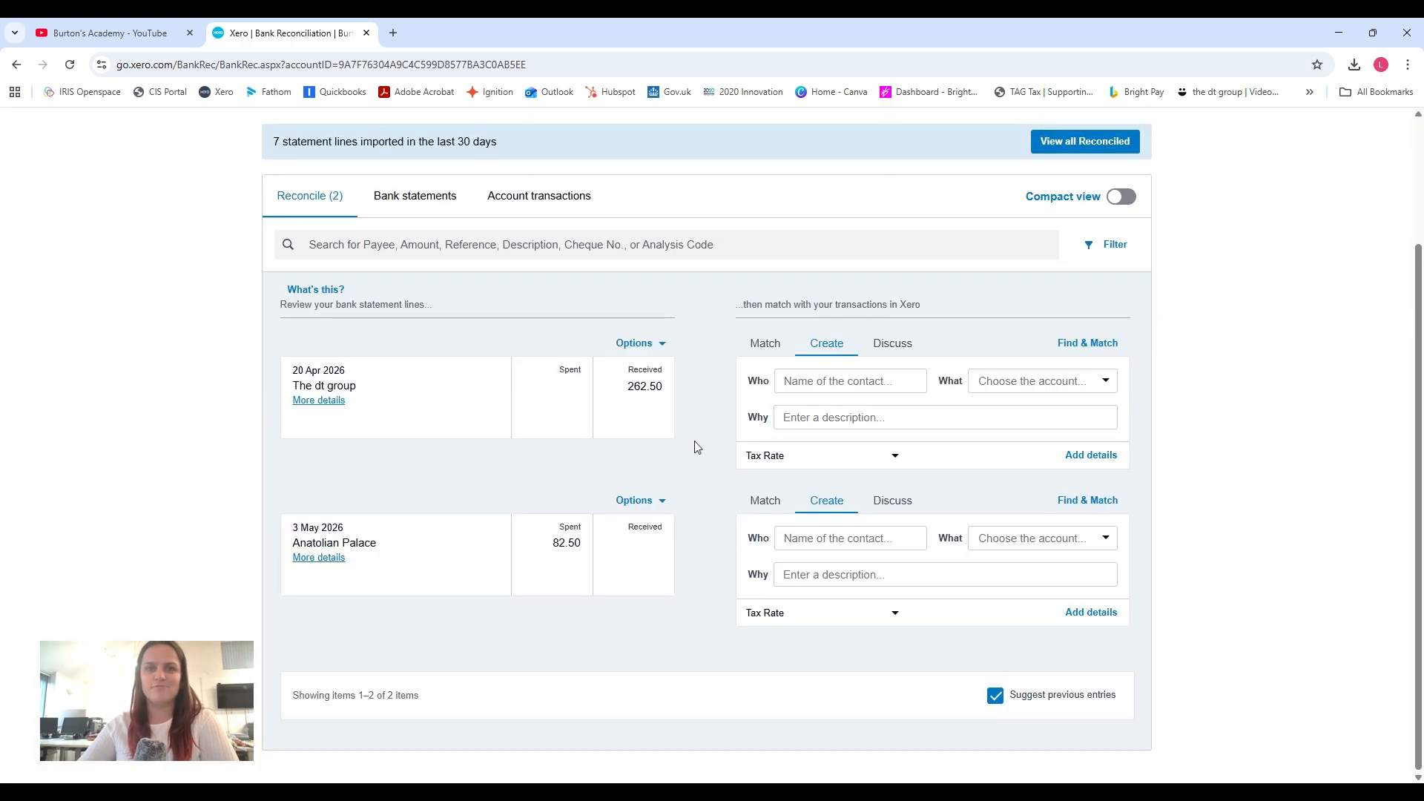
Reopen The Dt group's invoice from the sales invoices list.
scroll(698, 443, "up", 3)
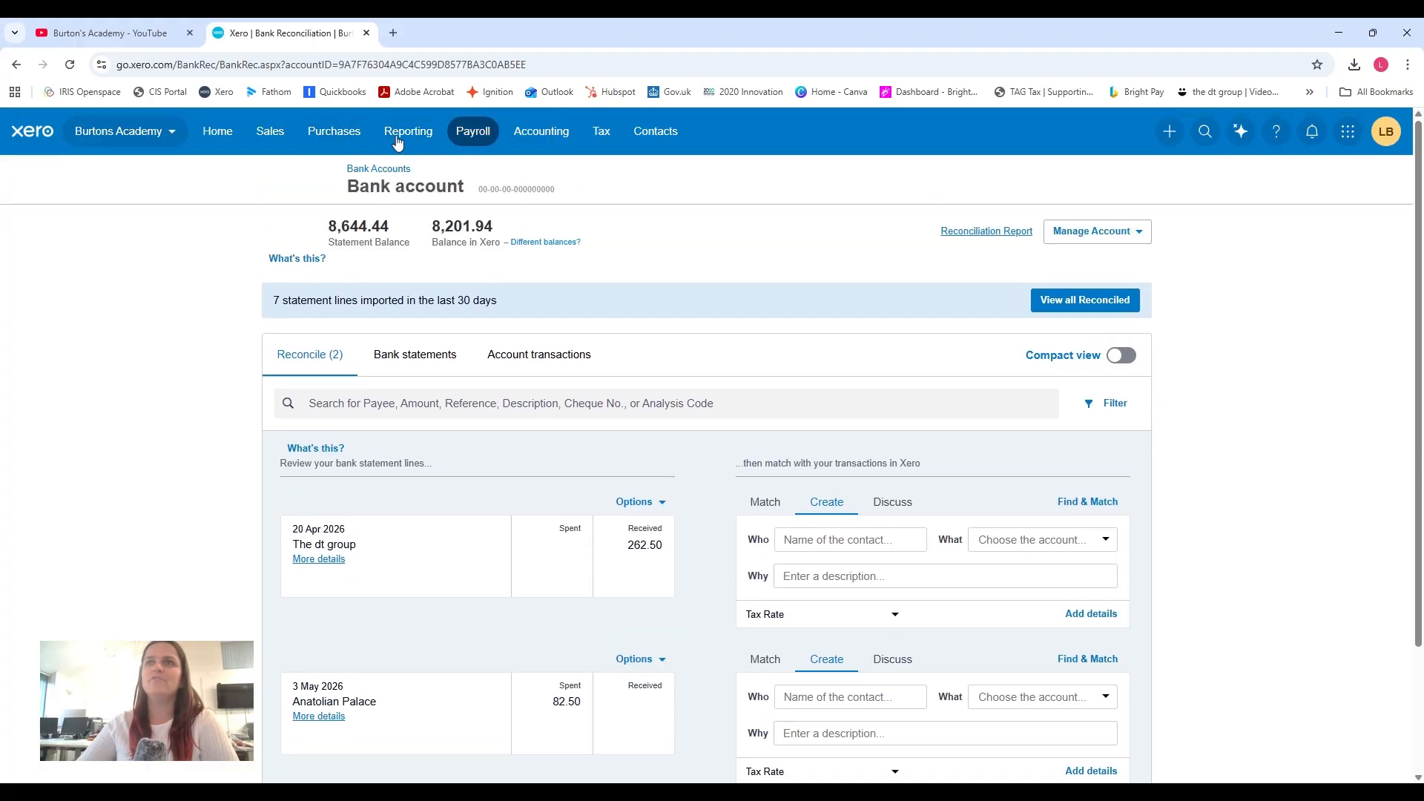
left_click(270, 132)
left_click(293, 215)
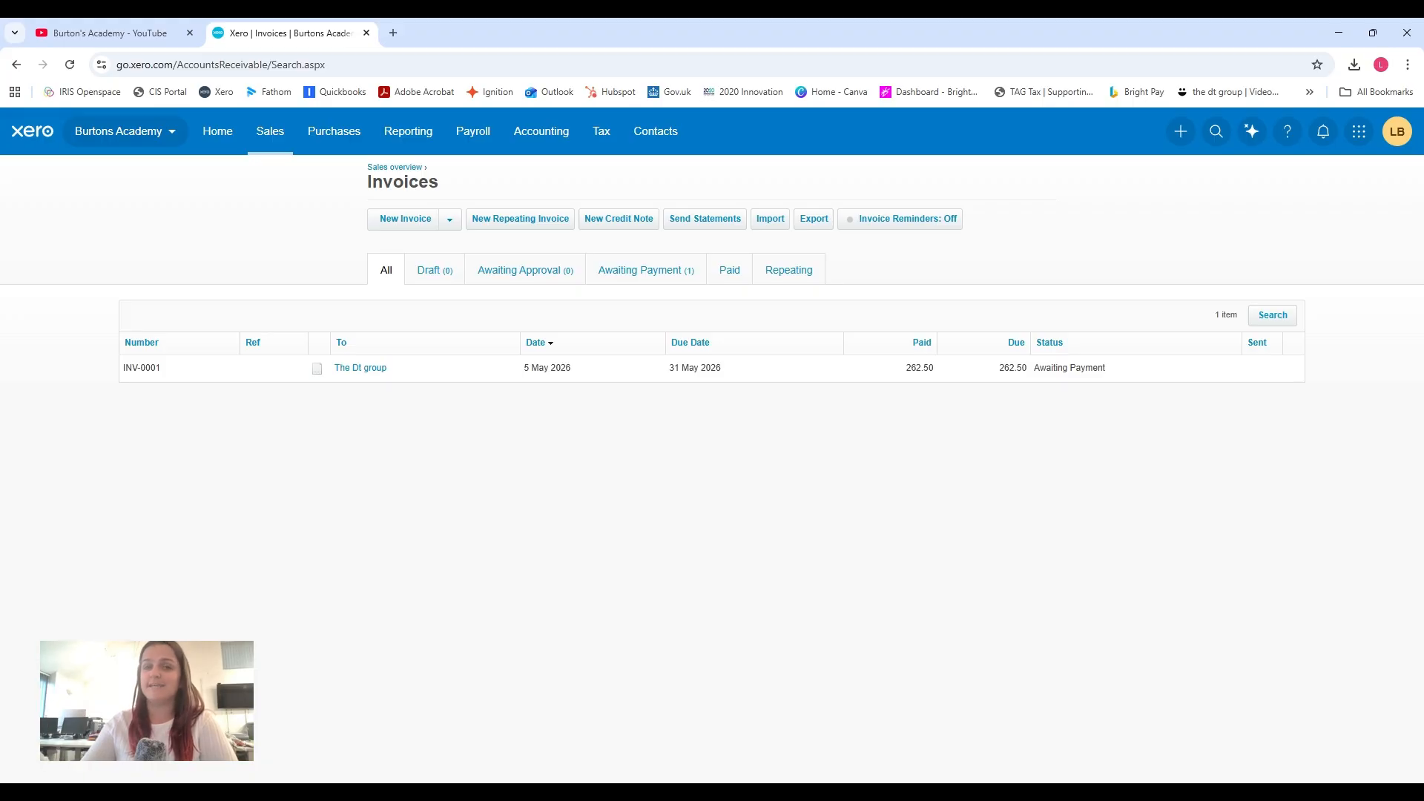
left_click(348, 368)
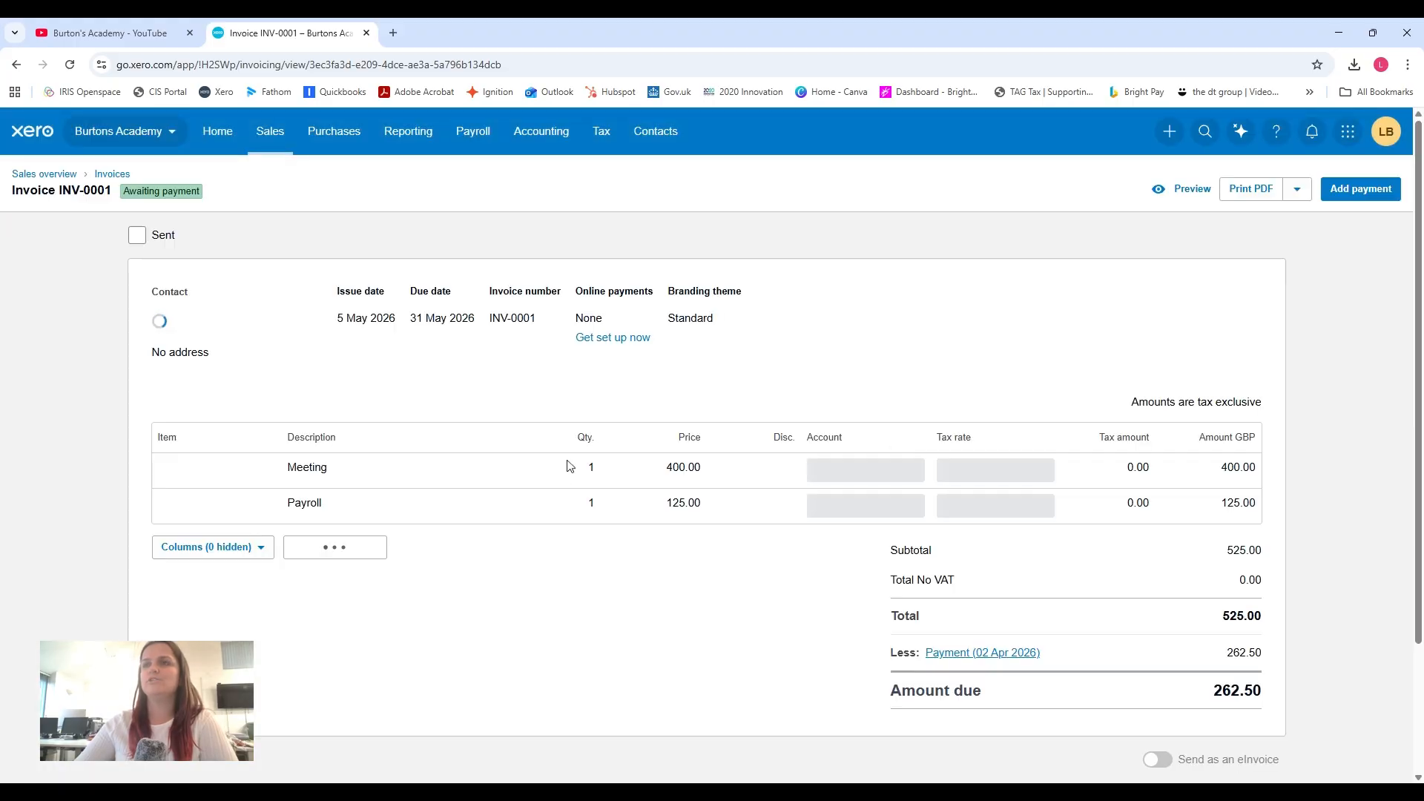
Record a 262.50 payment on the invoice, dated 19 Apr 2026, to the Bank account.
scroll(562, 482, "down", 1)
scroll(562, 482, "down", 3)
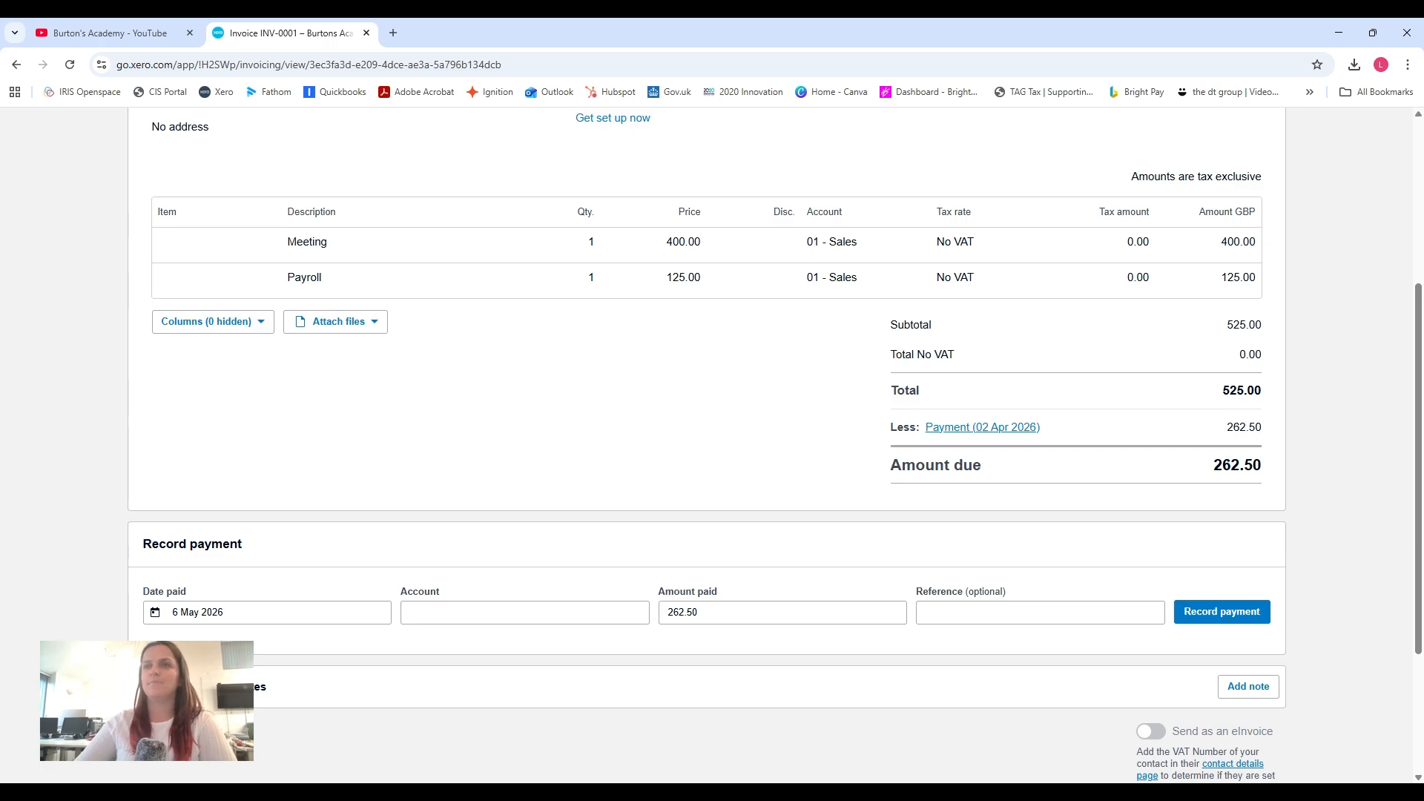
left_click(330, 612)
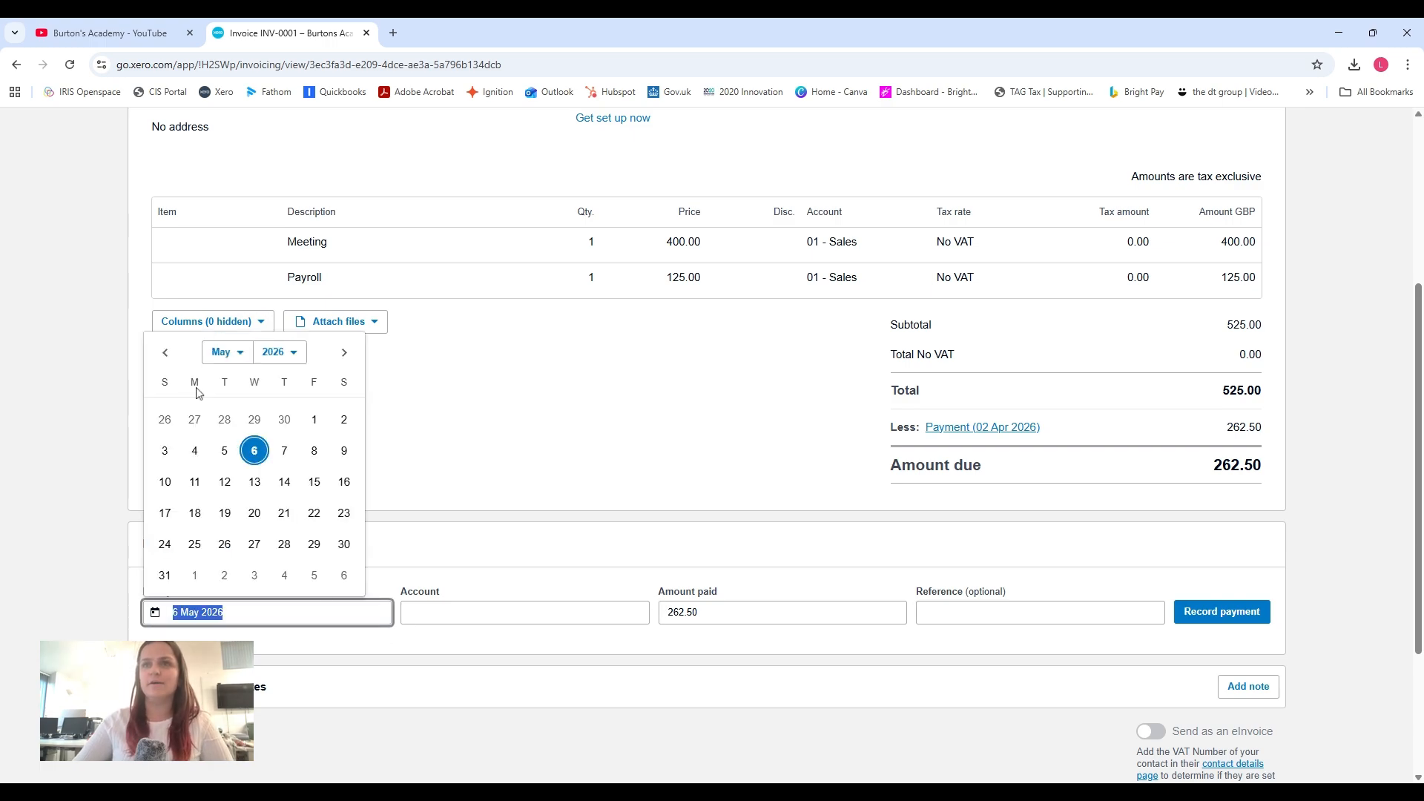
left_click(166, 353)
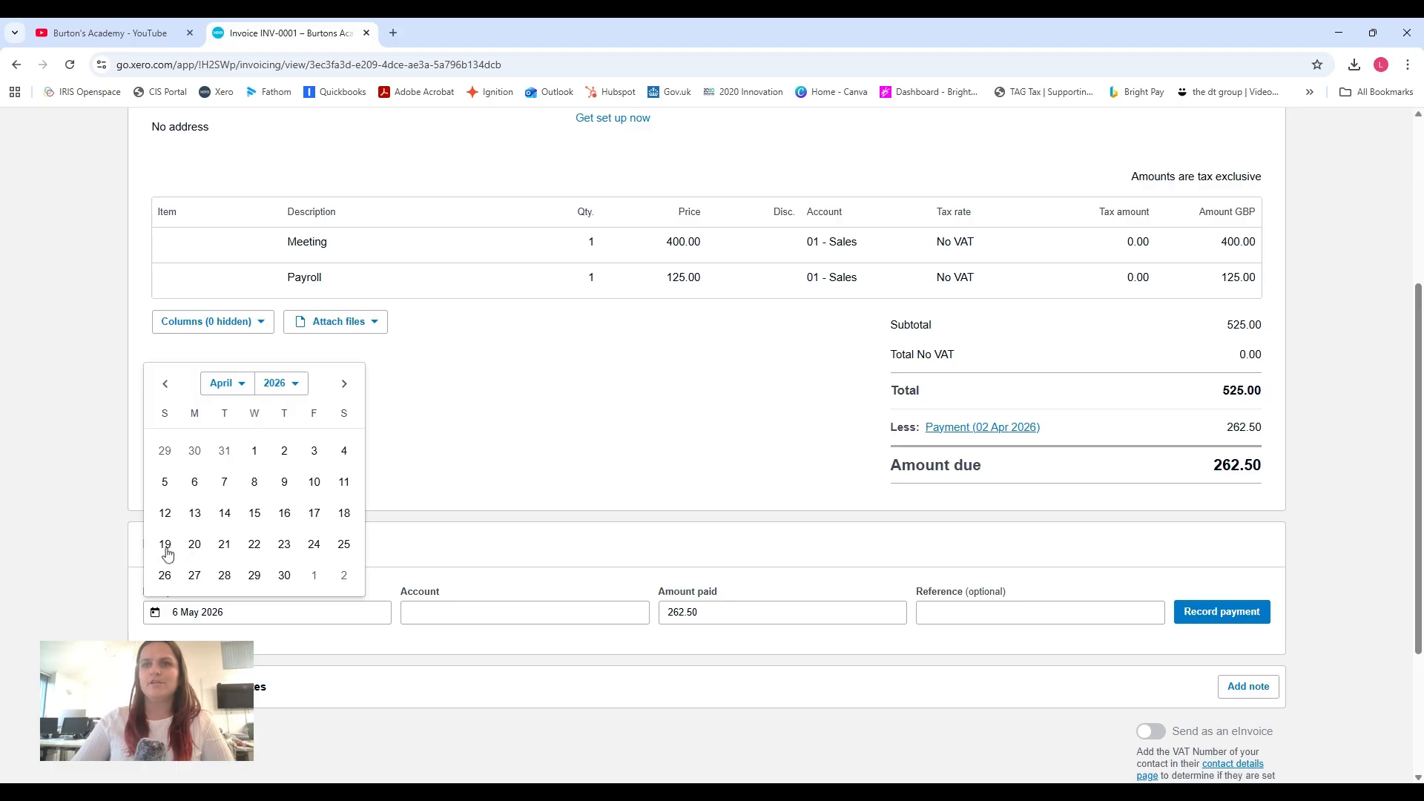
left_click(165, 545)
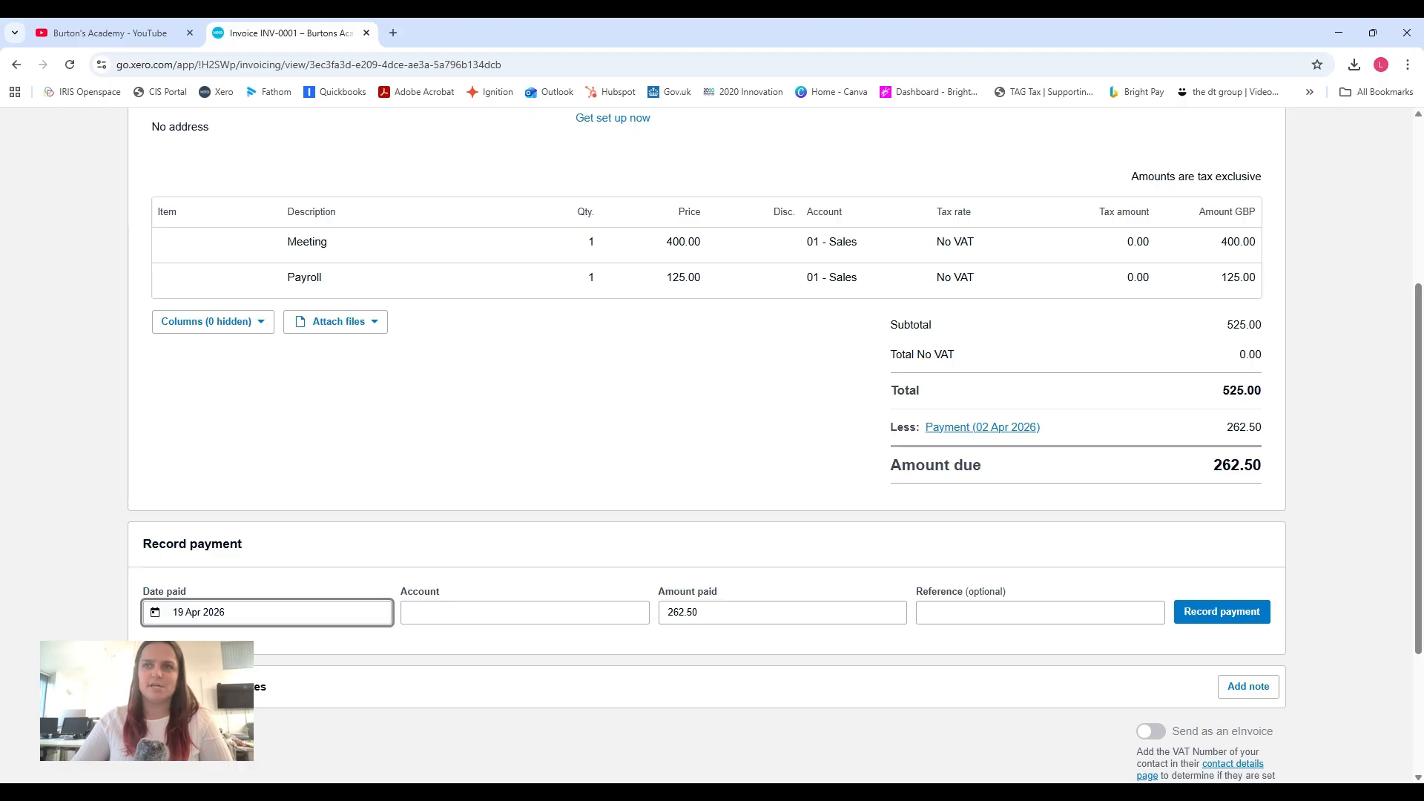
left_click(460, 618)
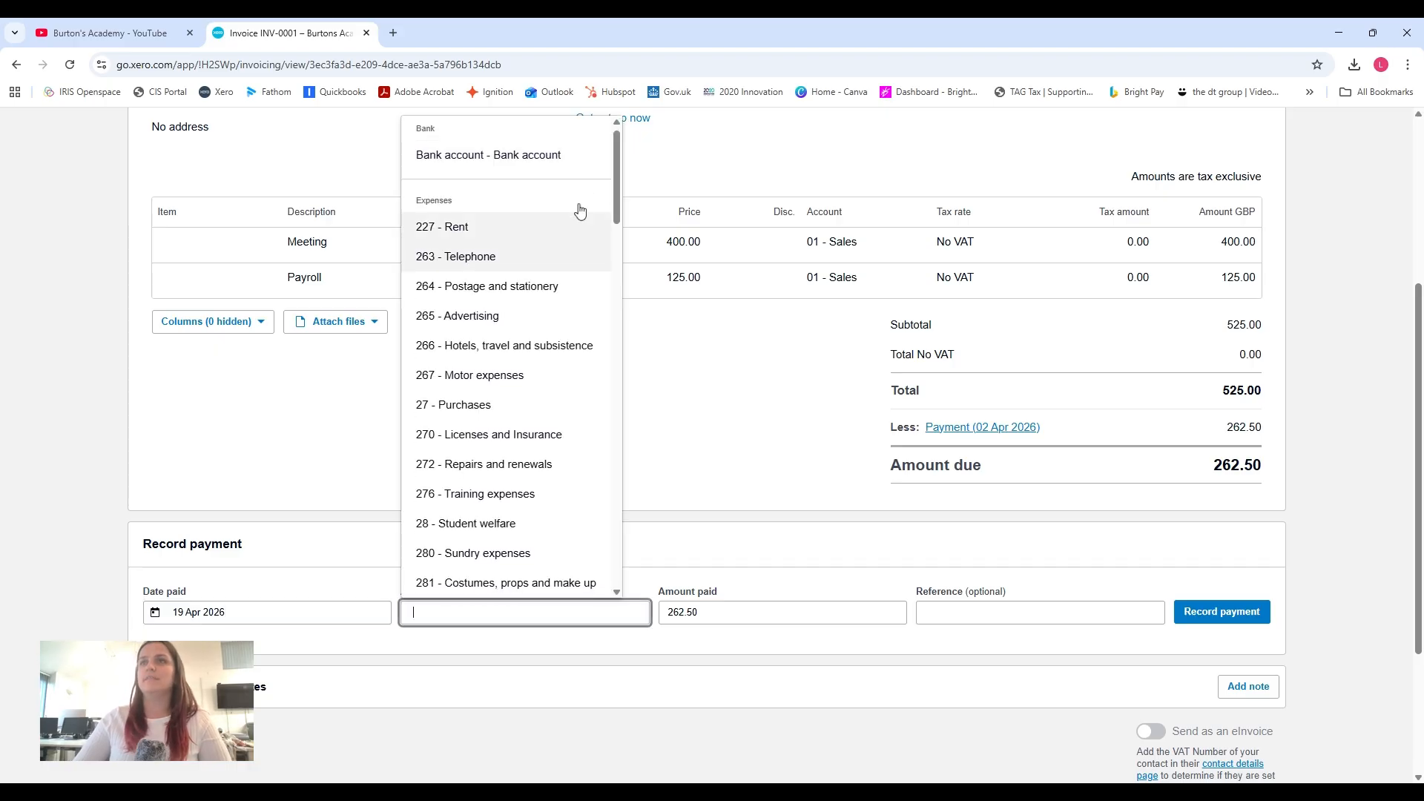
left_click(477, 154)
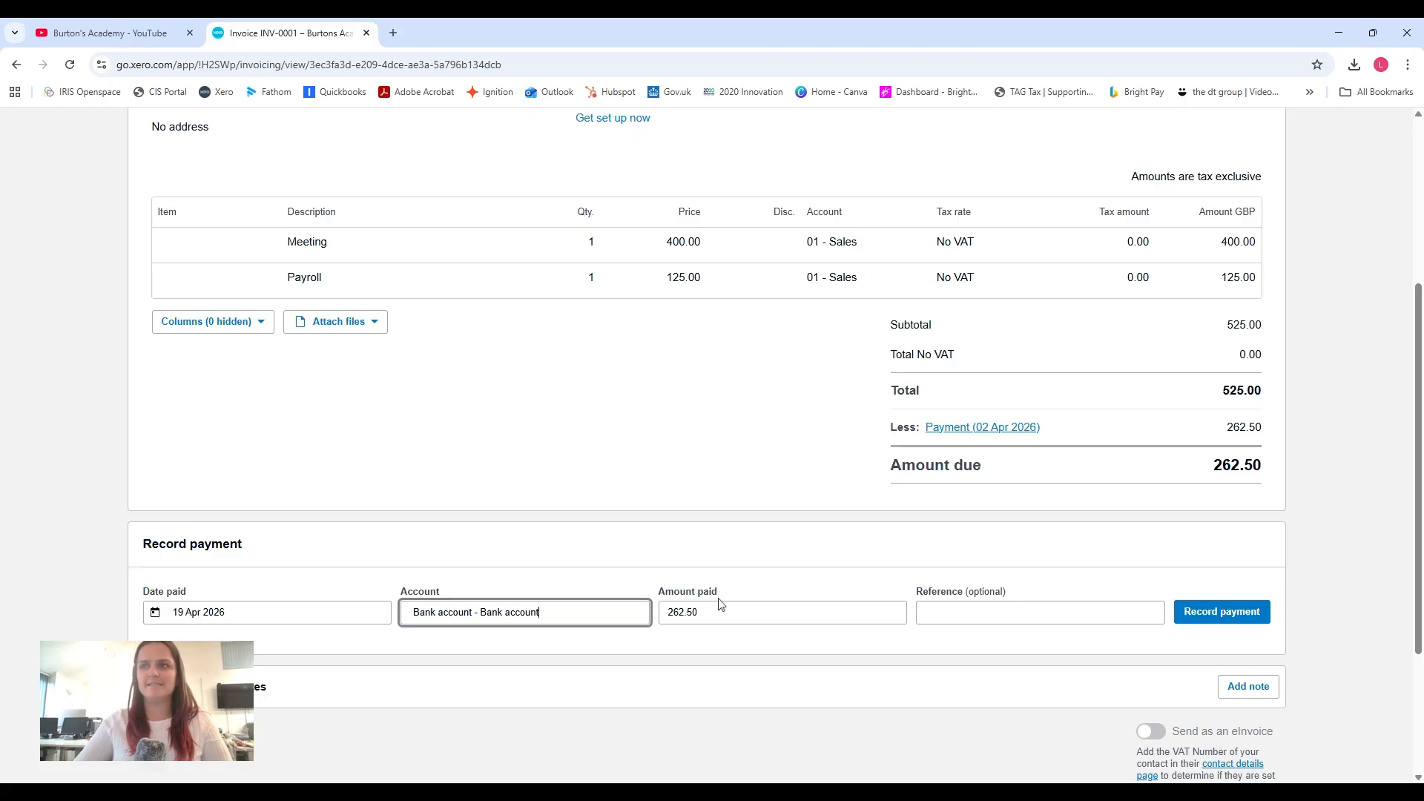
left_click(1242, 617)
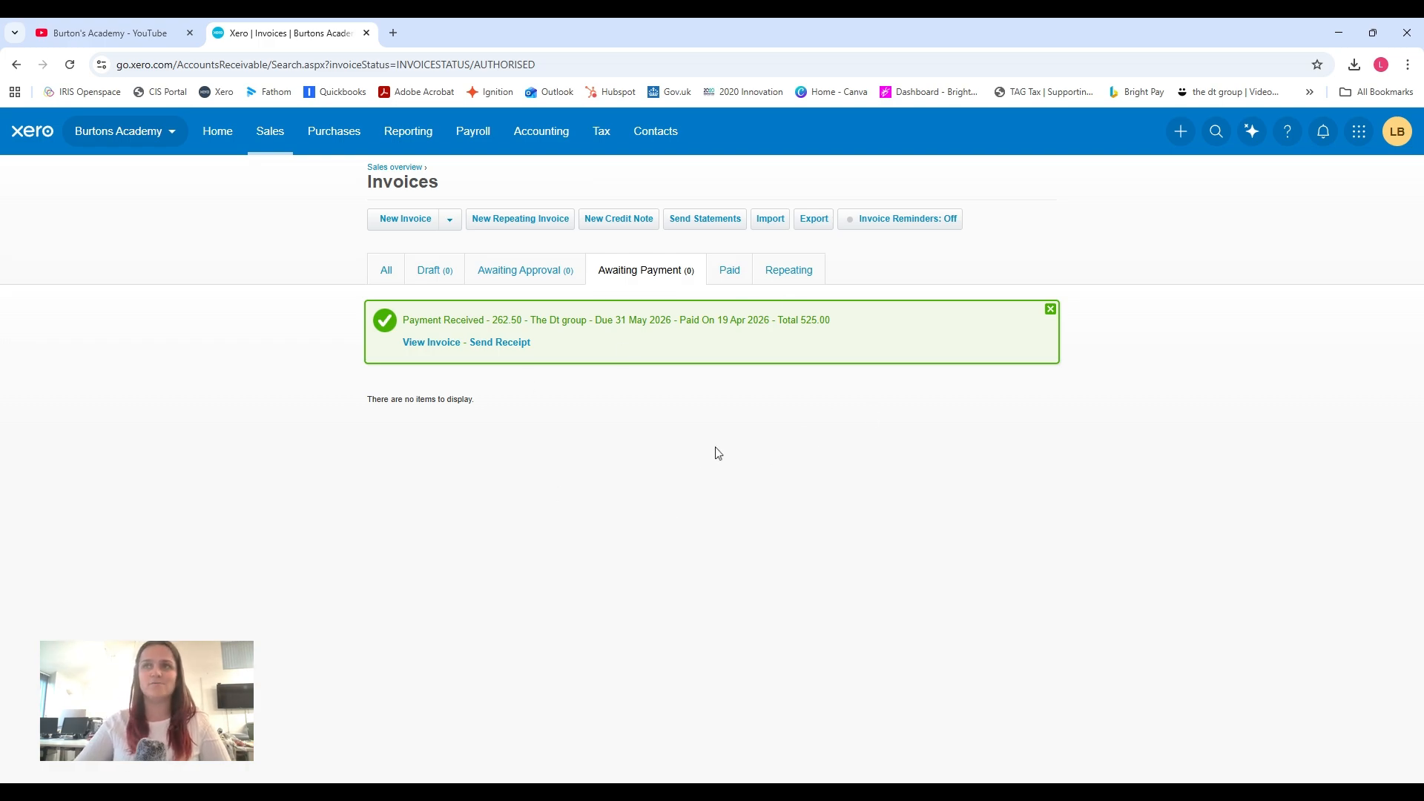
Reconcile The dt group's 20 Apr 2026 bank receipt with the matching 19 Apr 2026 payment.
left_click(555, 141)
left_click(573, 210)
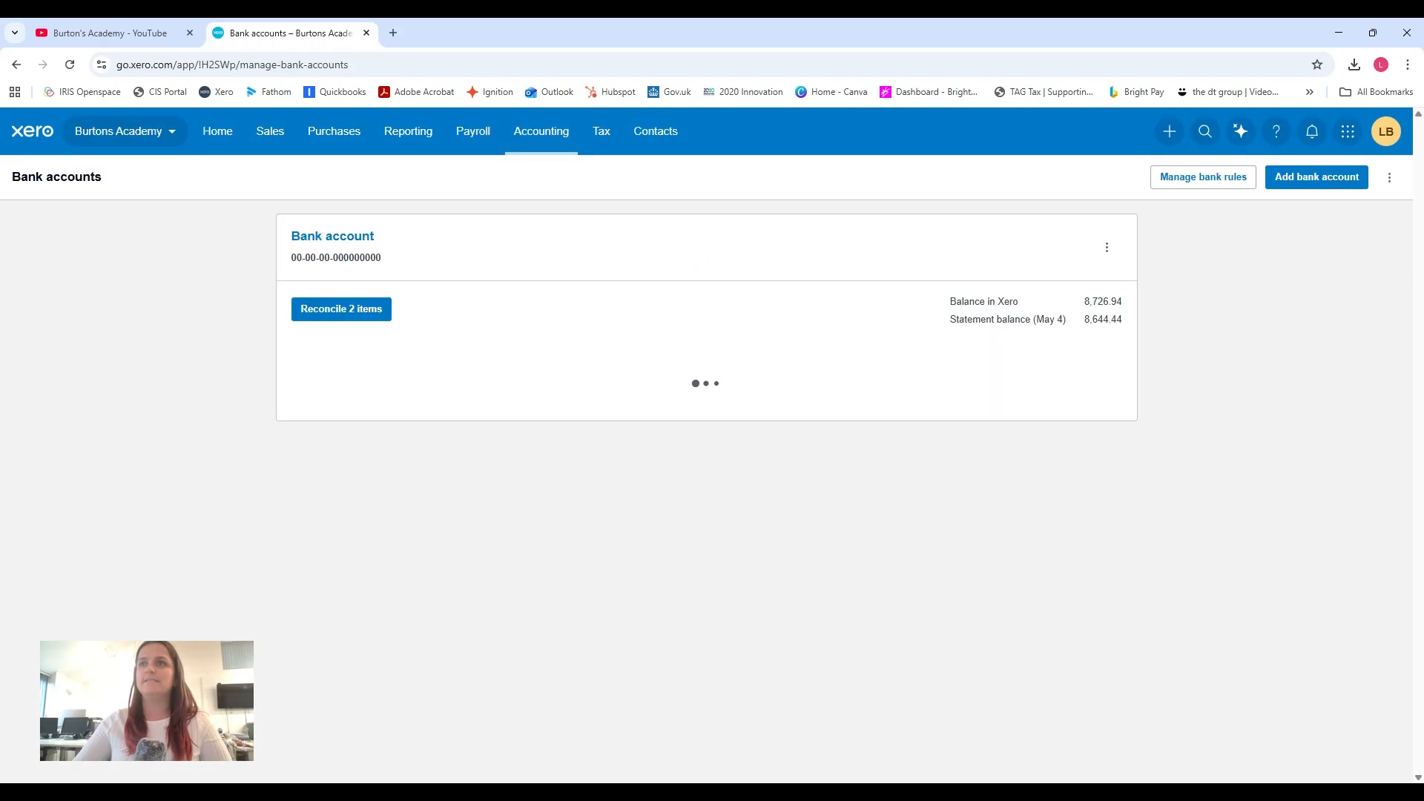
left_click(343, 315)
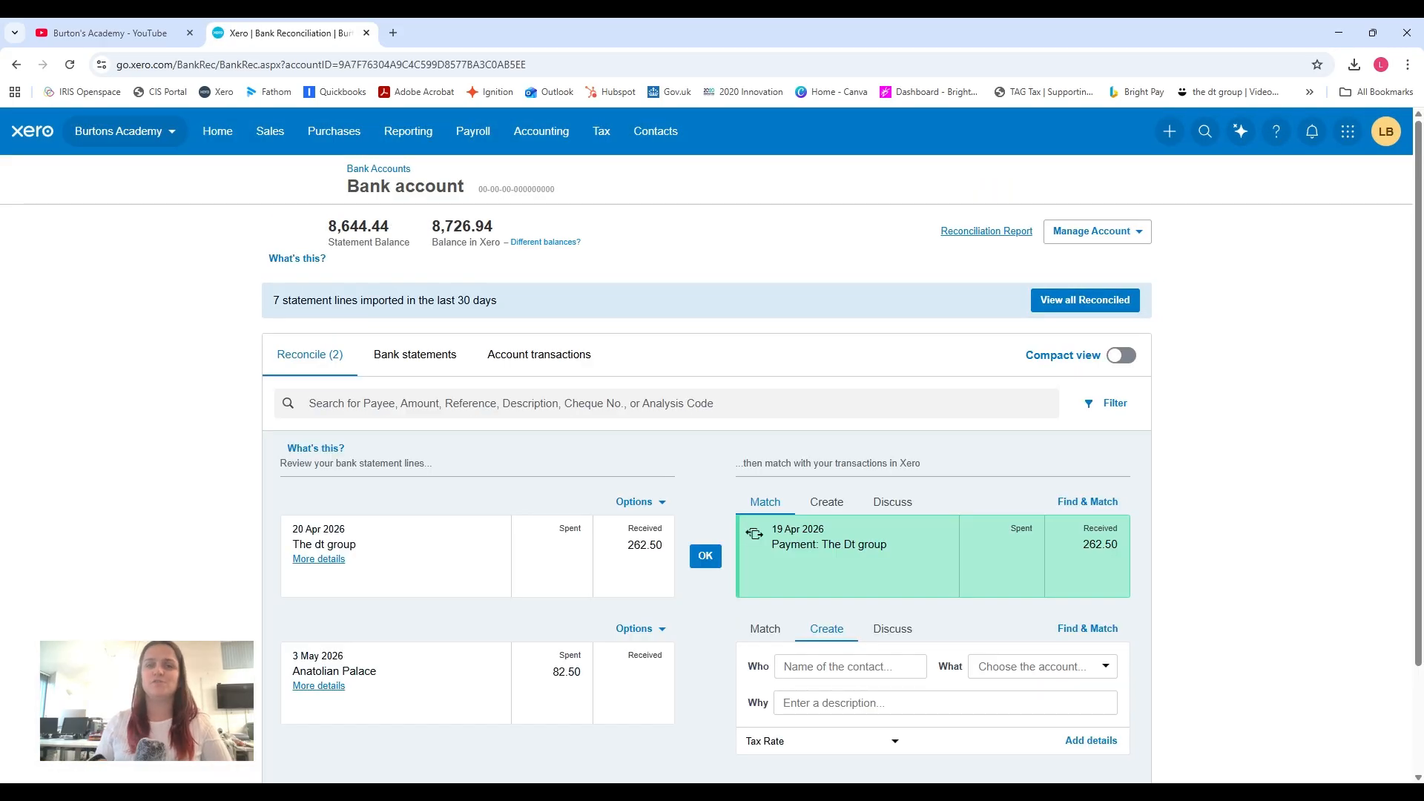
scroll(359, 312, "down", 2)
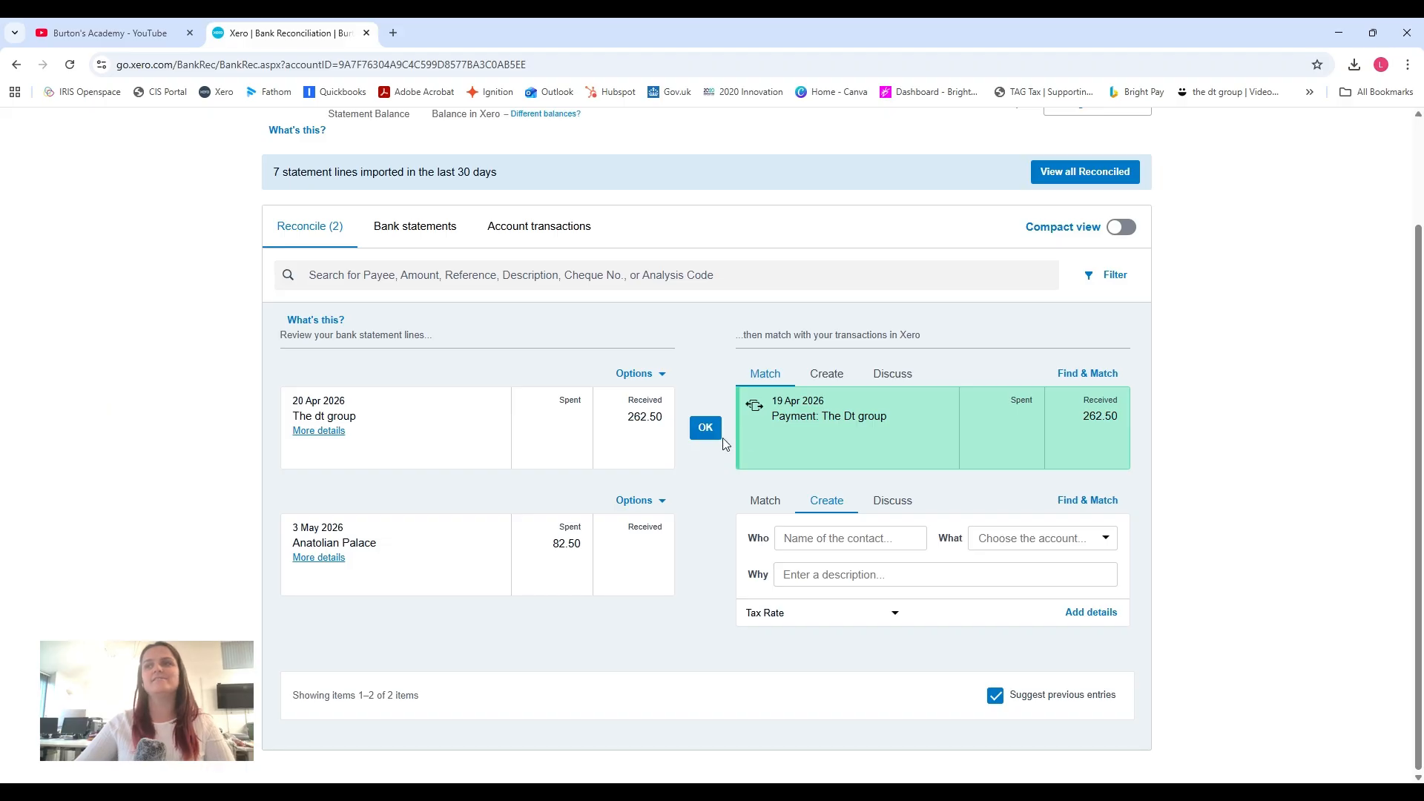
left_click(703, 430)
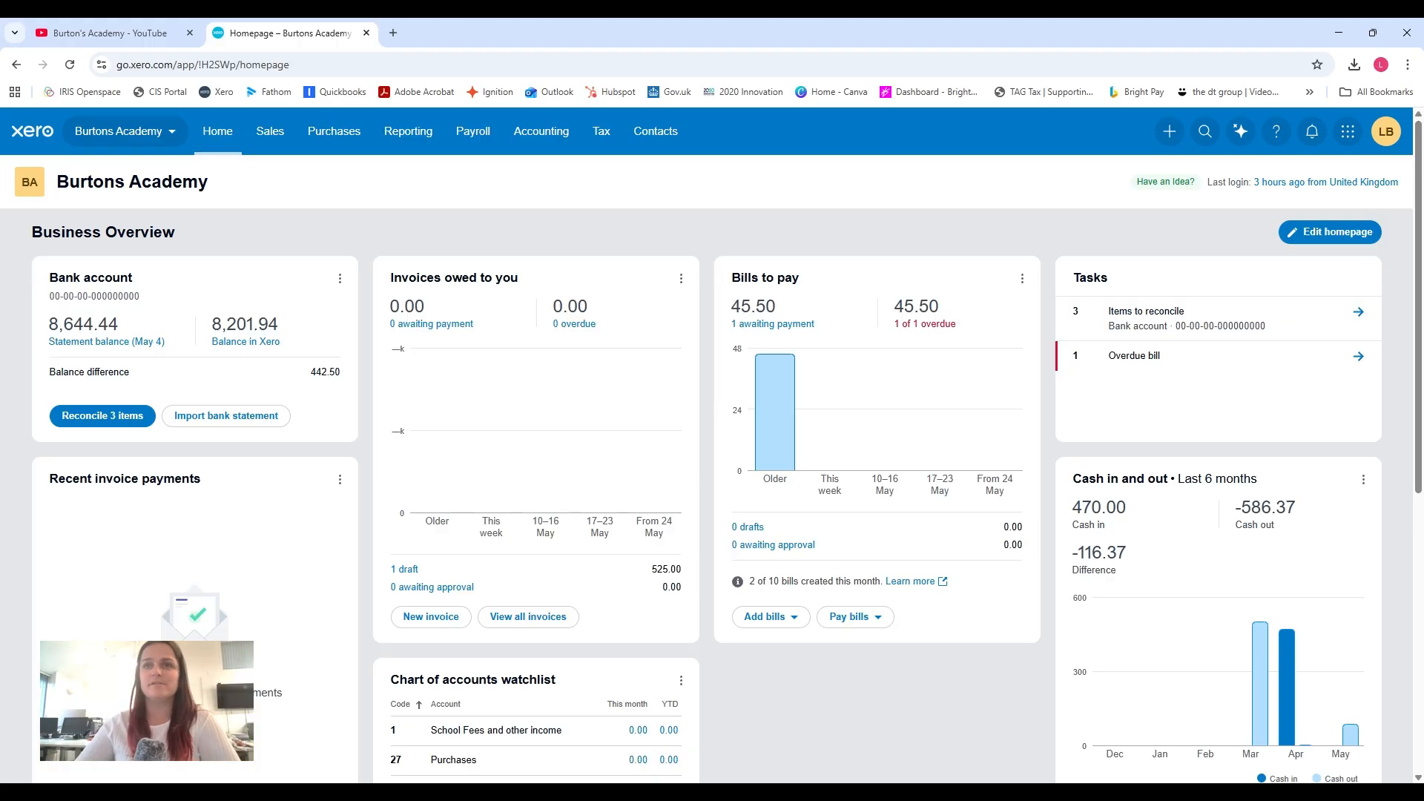
Open the bank account's reconciliation from the homepage and review the unreconciled statement lines.
left_click(94, 282)
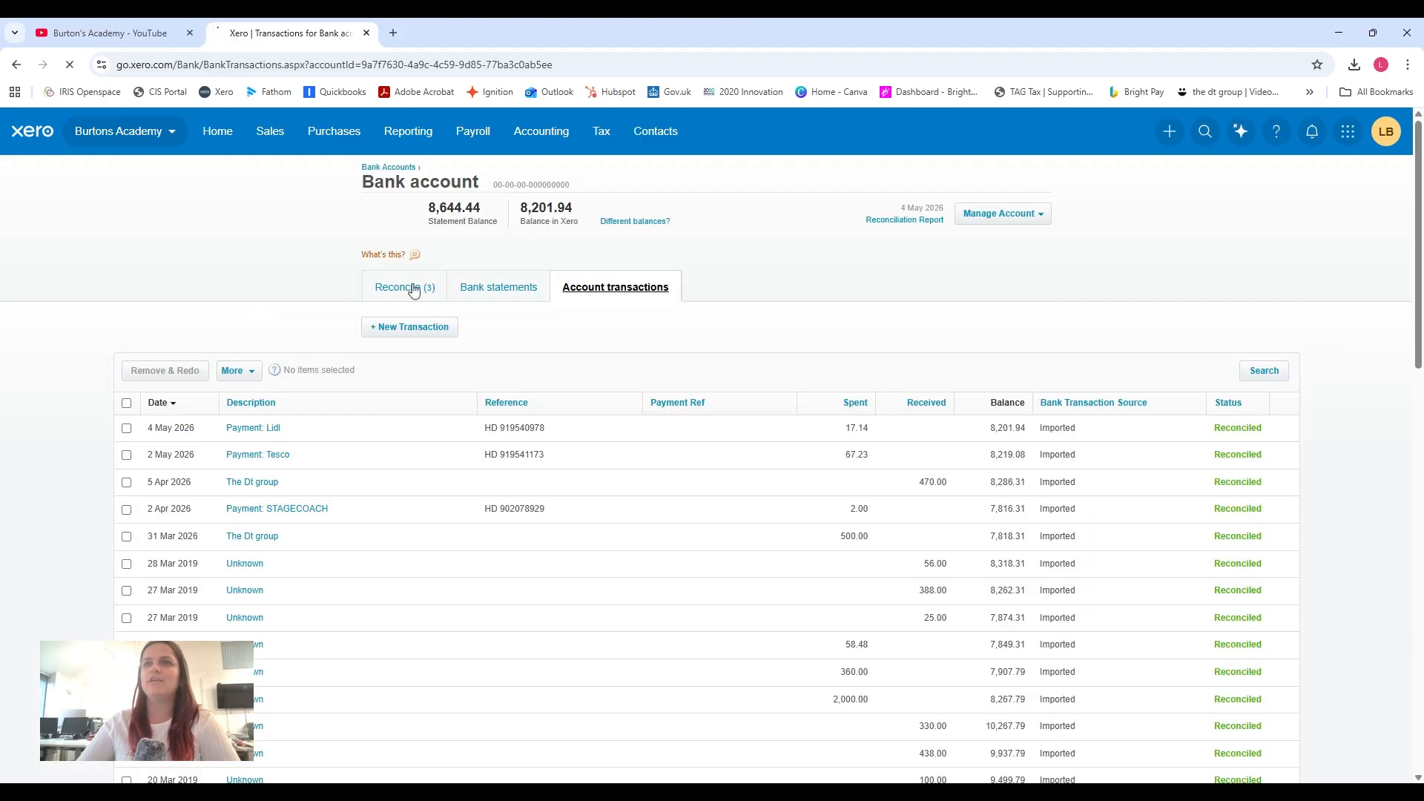
left_click(412, 287)
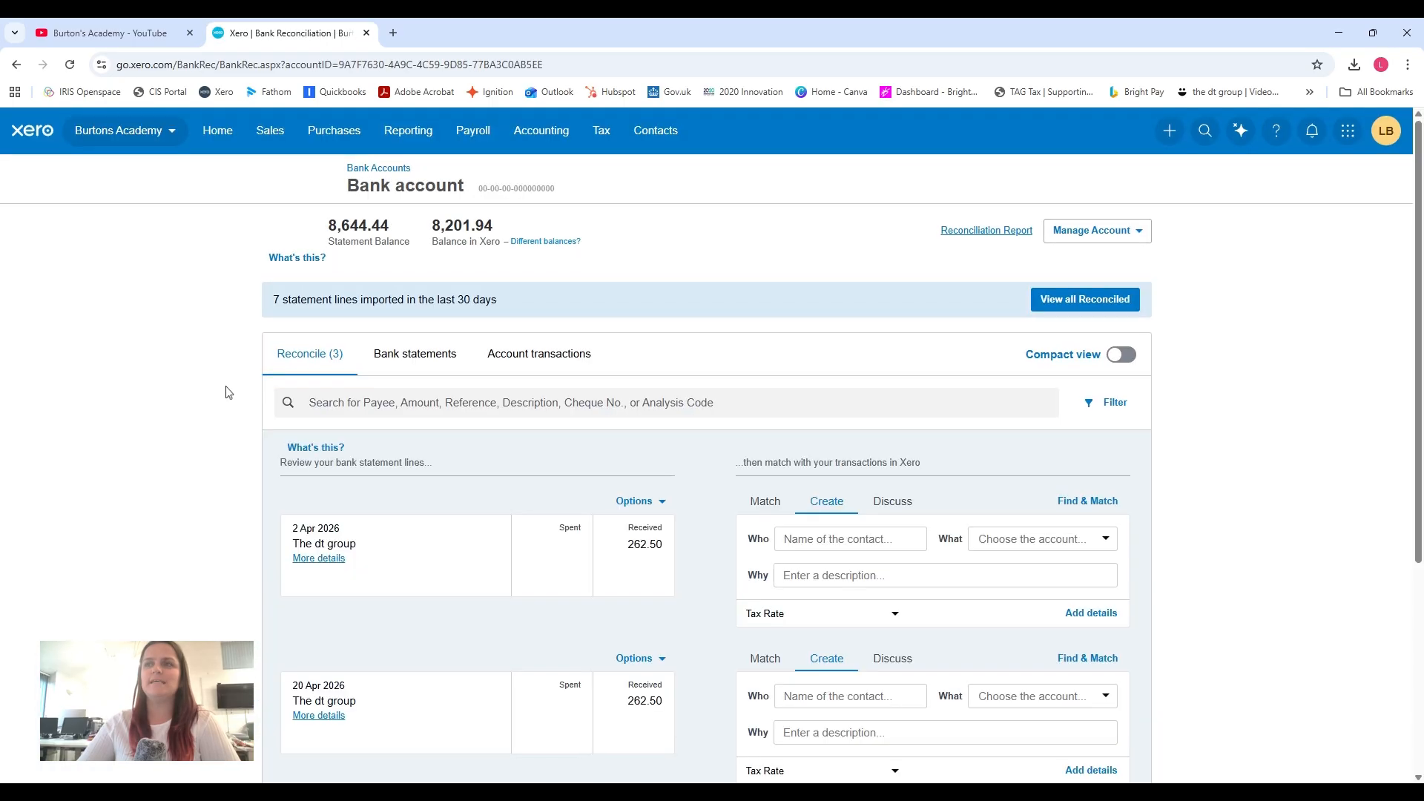
scroll(228, 393, "down", 1)
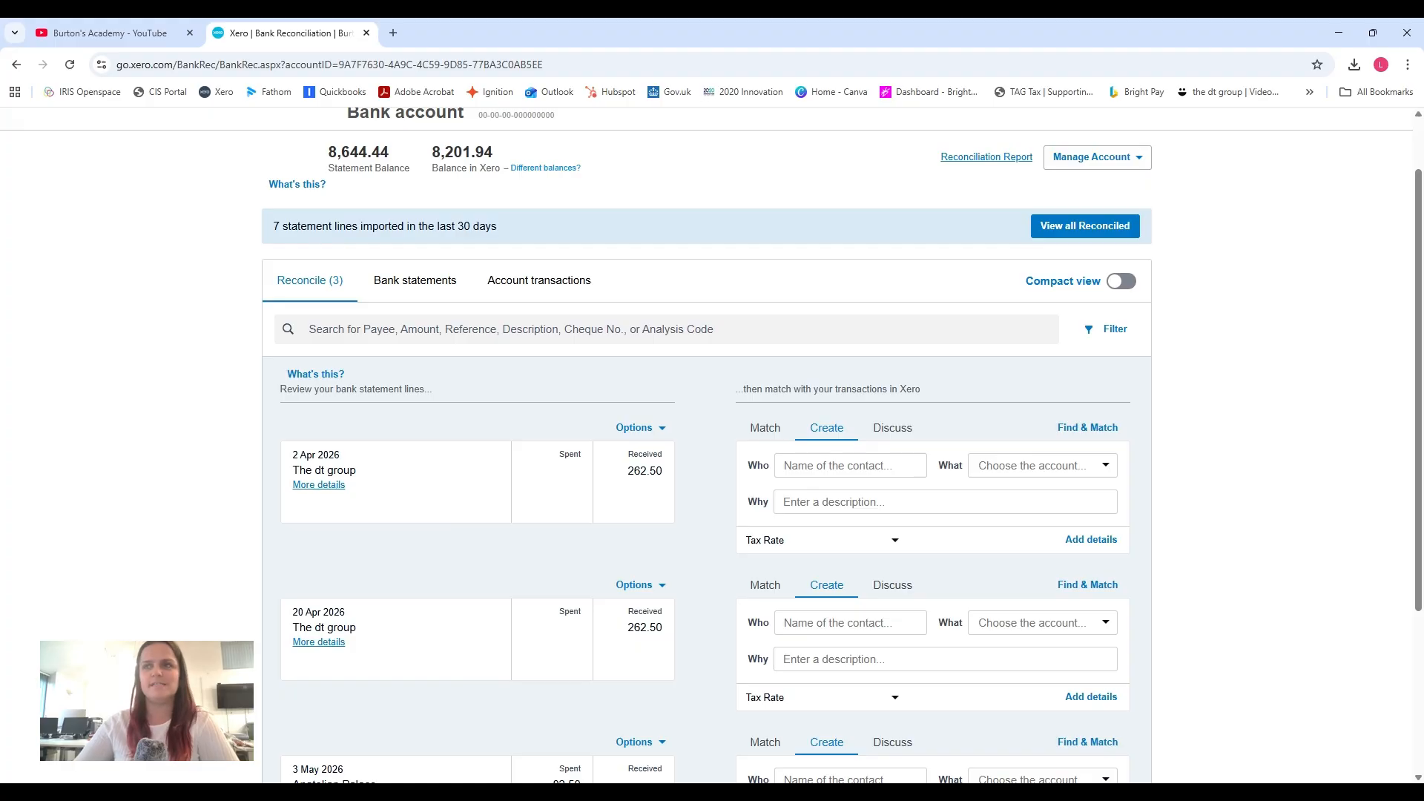
scroll(221, 389, "down", 1)
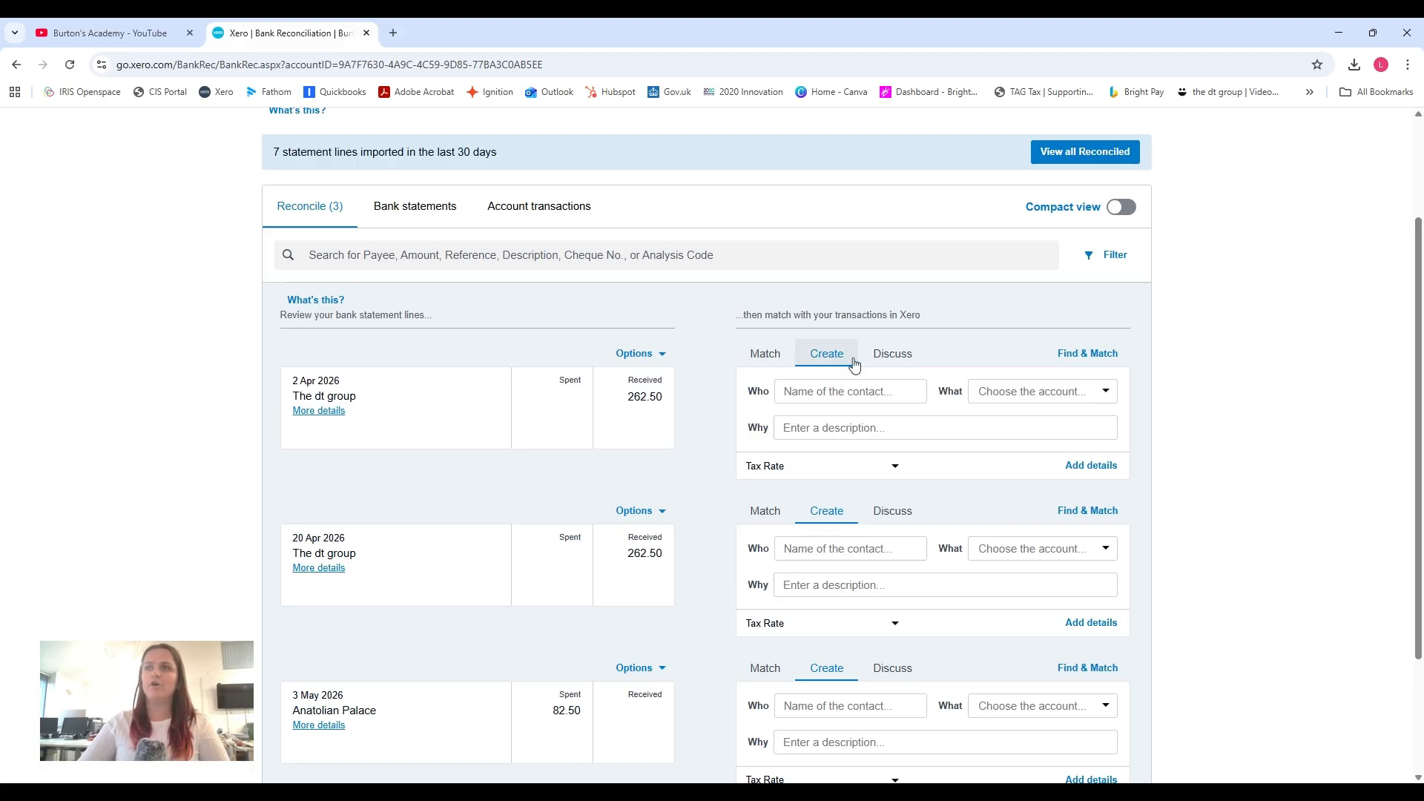
Set the contact of the 2 Apr 2026 bank receipt to a new contact named the dt group.
left_click(786, 392)
type("tge dt")
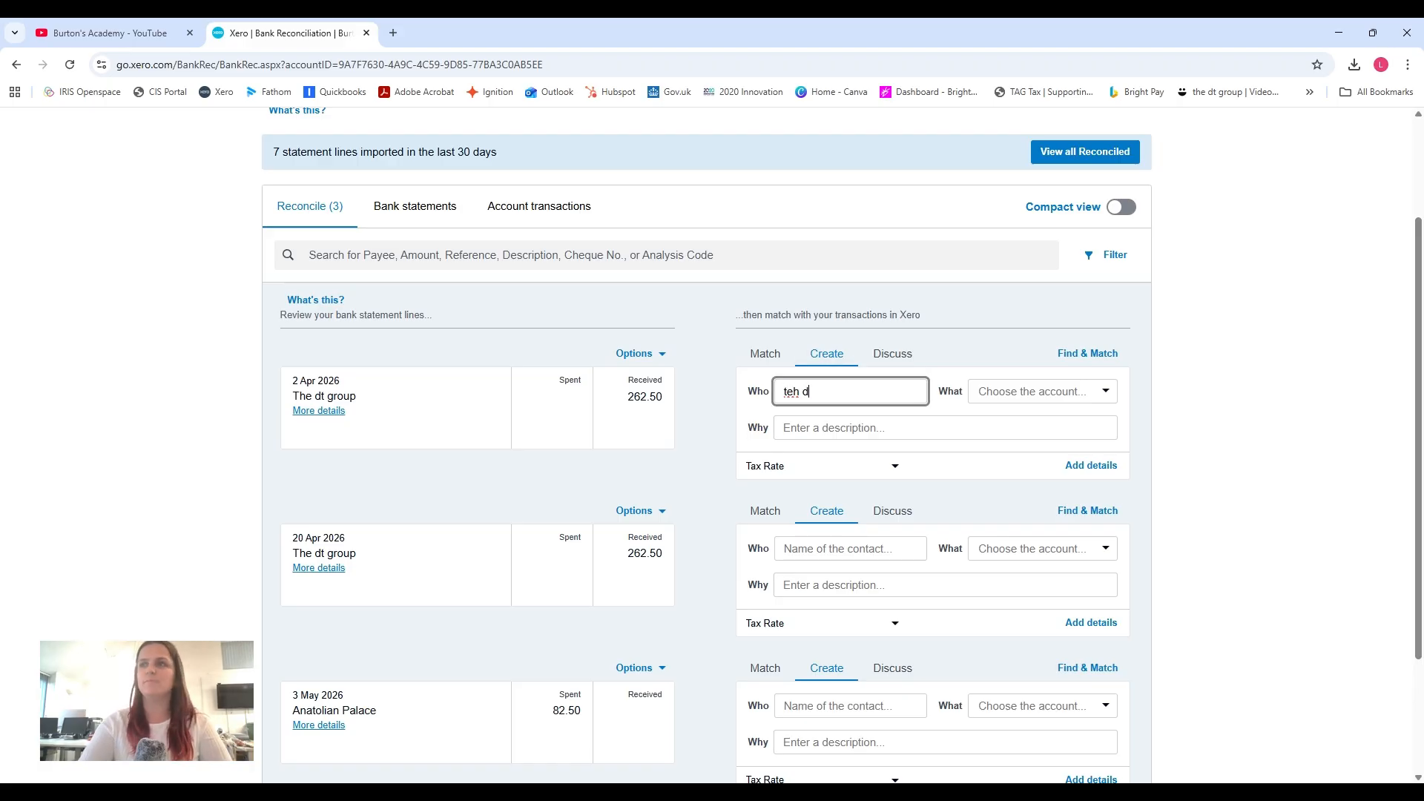
key("BackSpace")
key("BackSpace")
key("BackSpace")
key("BackSpace")
key("BackSpace")
key("BackSpace")
type("je")
key("BackSpace")
key("BackSpace")
key("BackSpace")
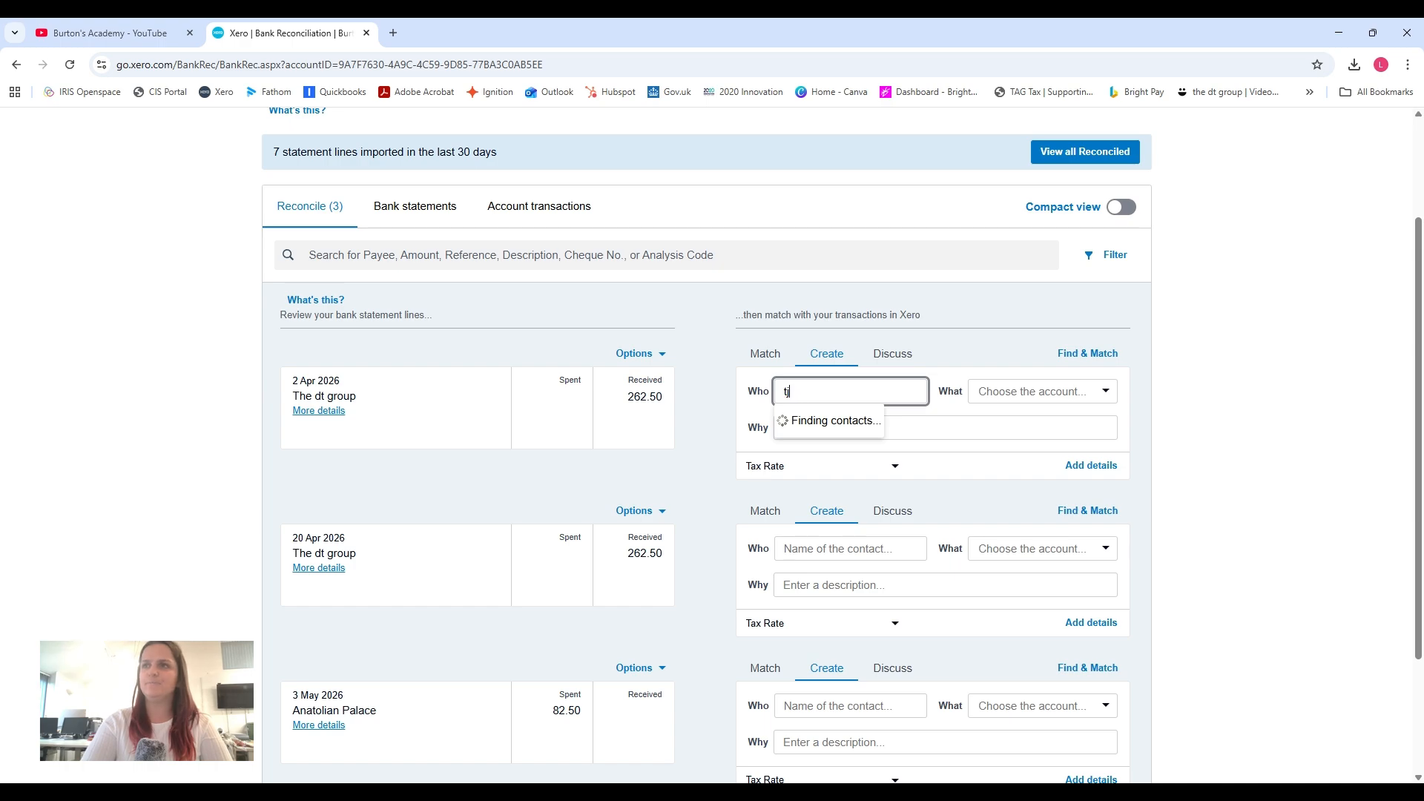
type("he dt group")
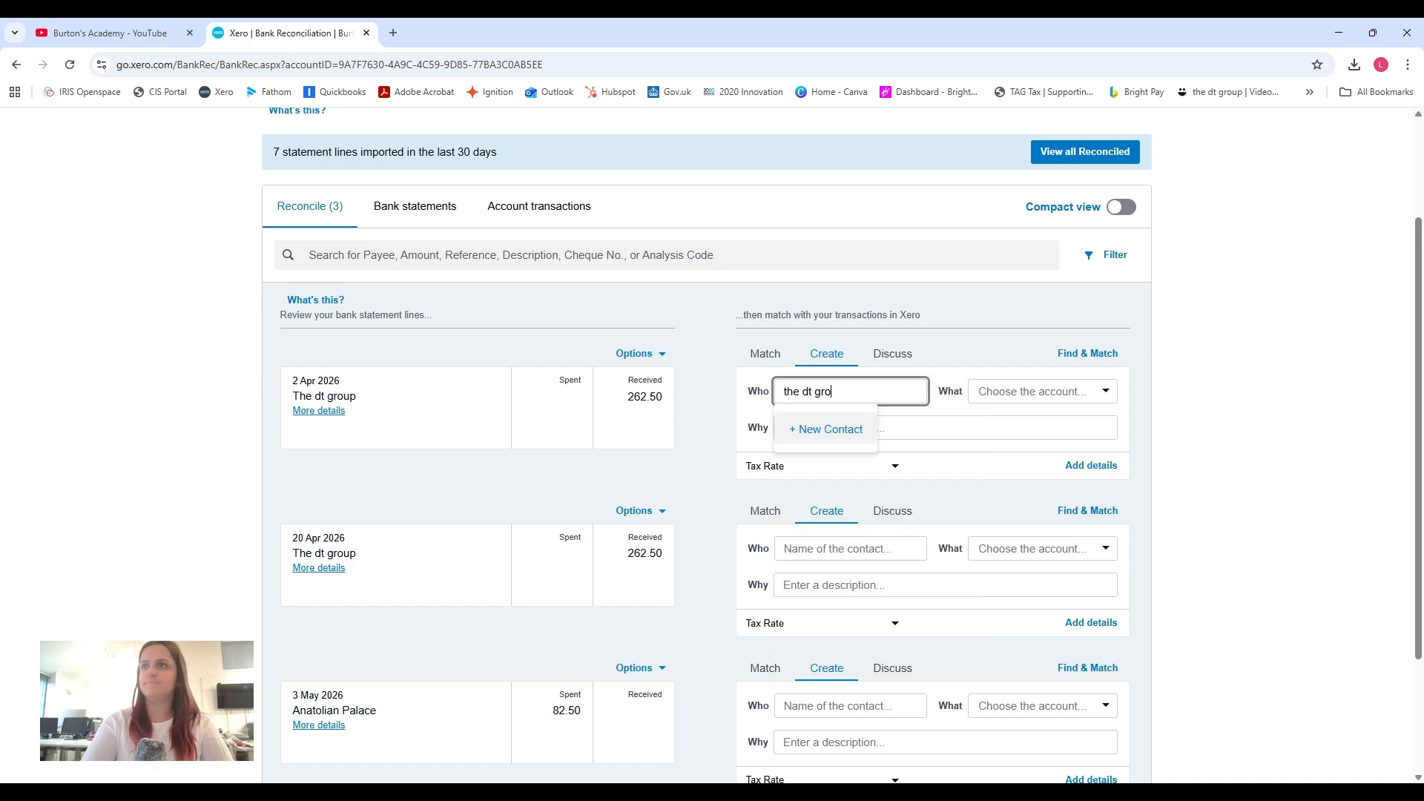
left_click(805, 425)
key("Tab")
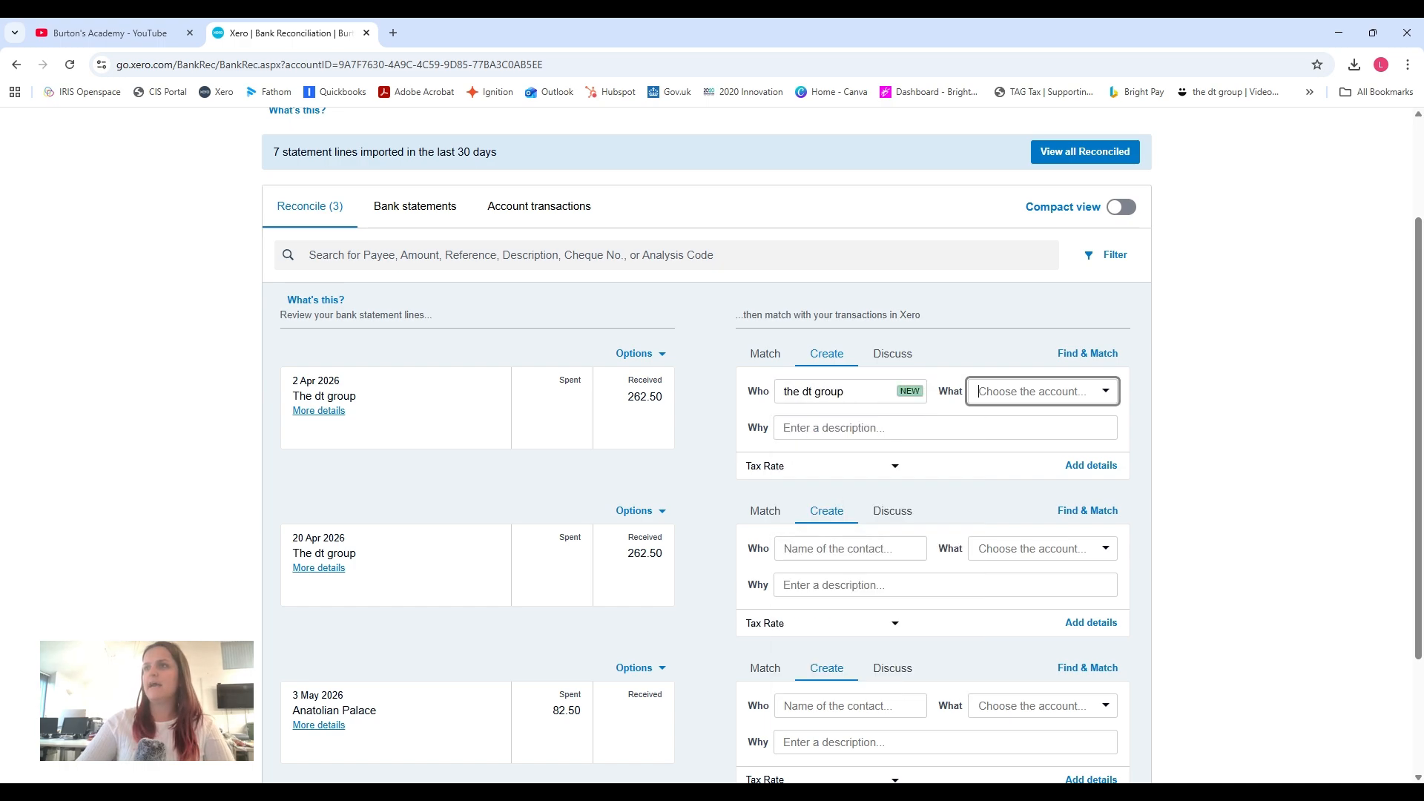
Code the 2 Apr 2026 receipt to 01 - Sales and reconcile it, and enter sales as the account for the 20 Apr 2026 receipt.
type("sale")
left_click(1045, 415)
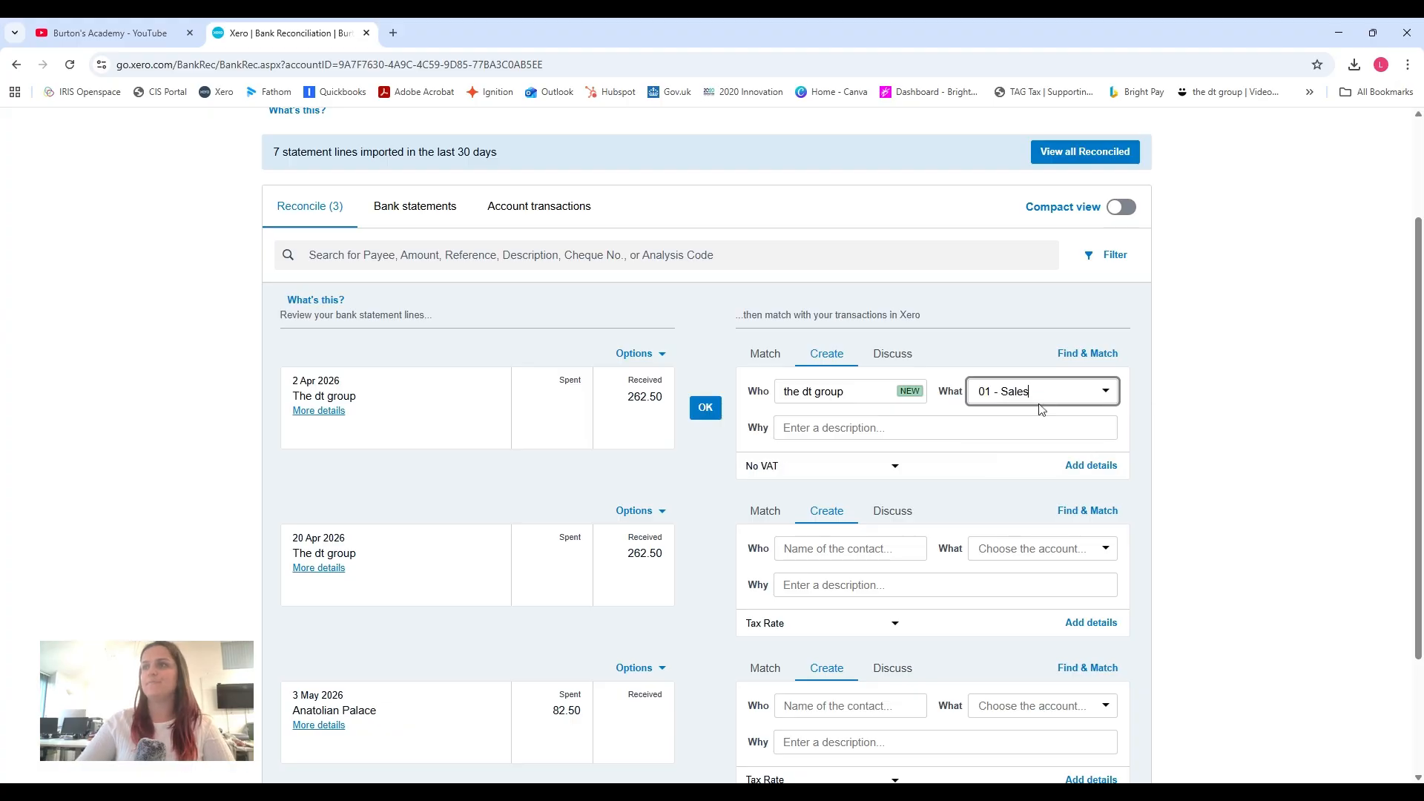
left_click(705, 408)
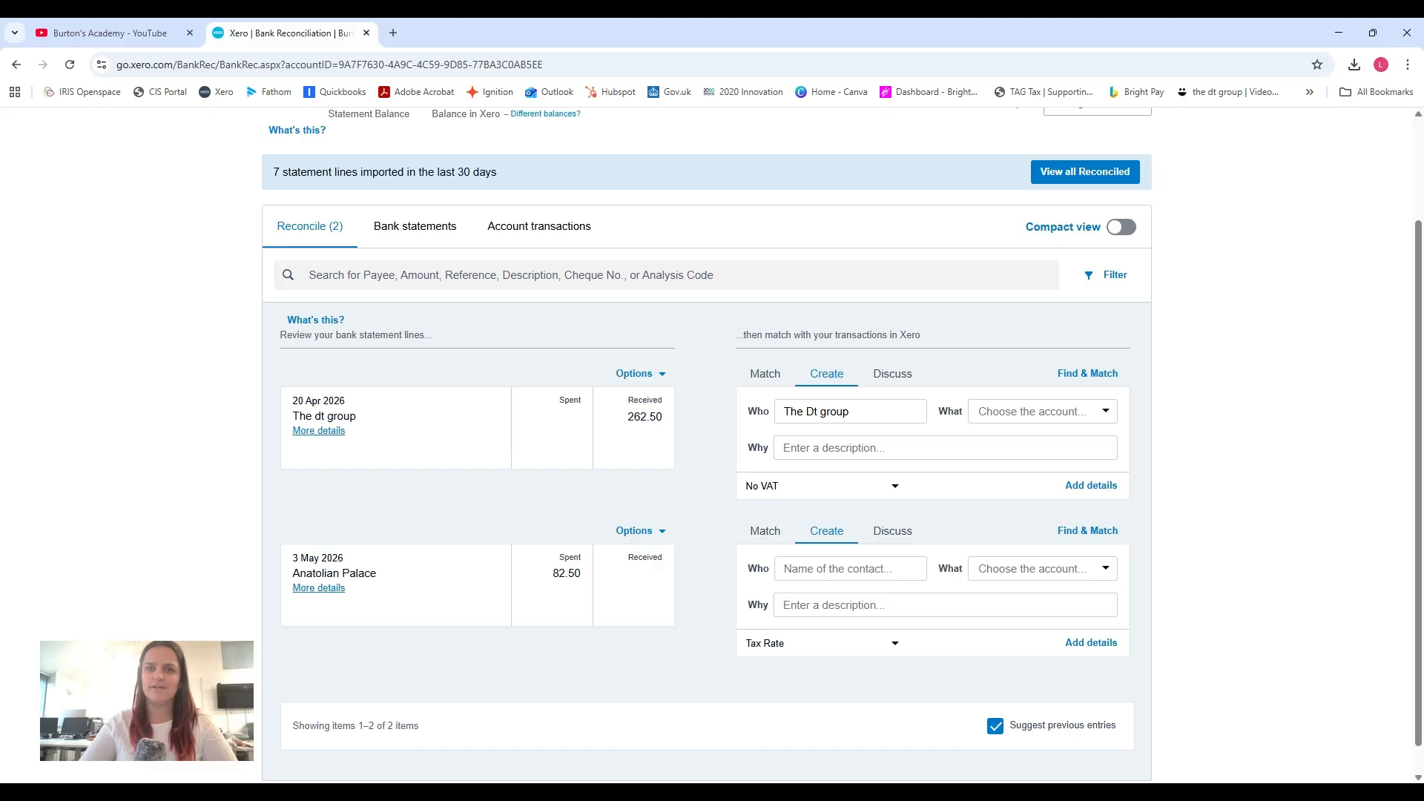
left_click(1031, 411)
type("sales")
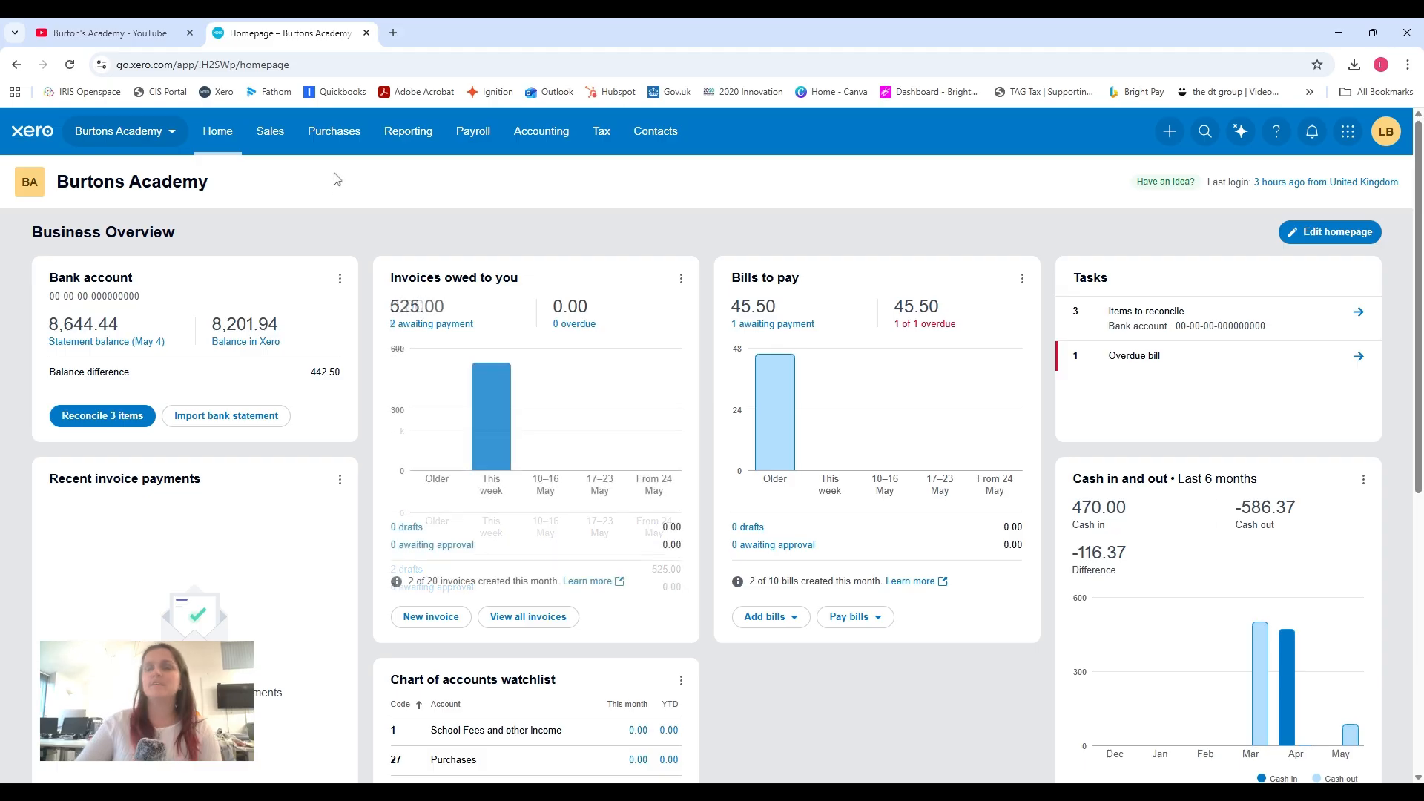
Open invoice INV-0003 from the sales invoices list and review its line item, total and payment section.
left_click(273, 143)
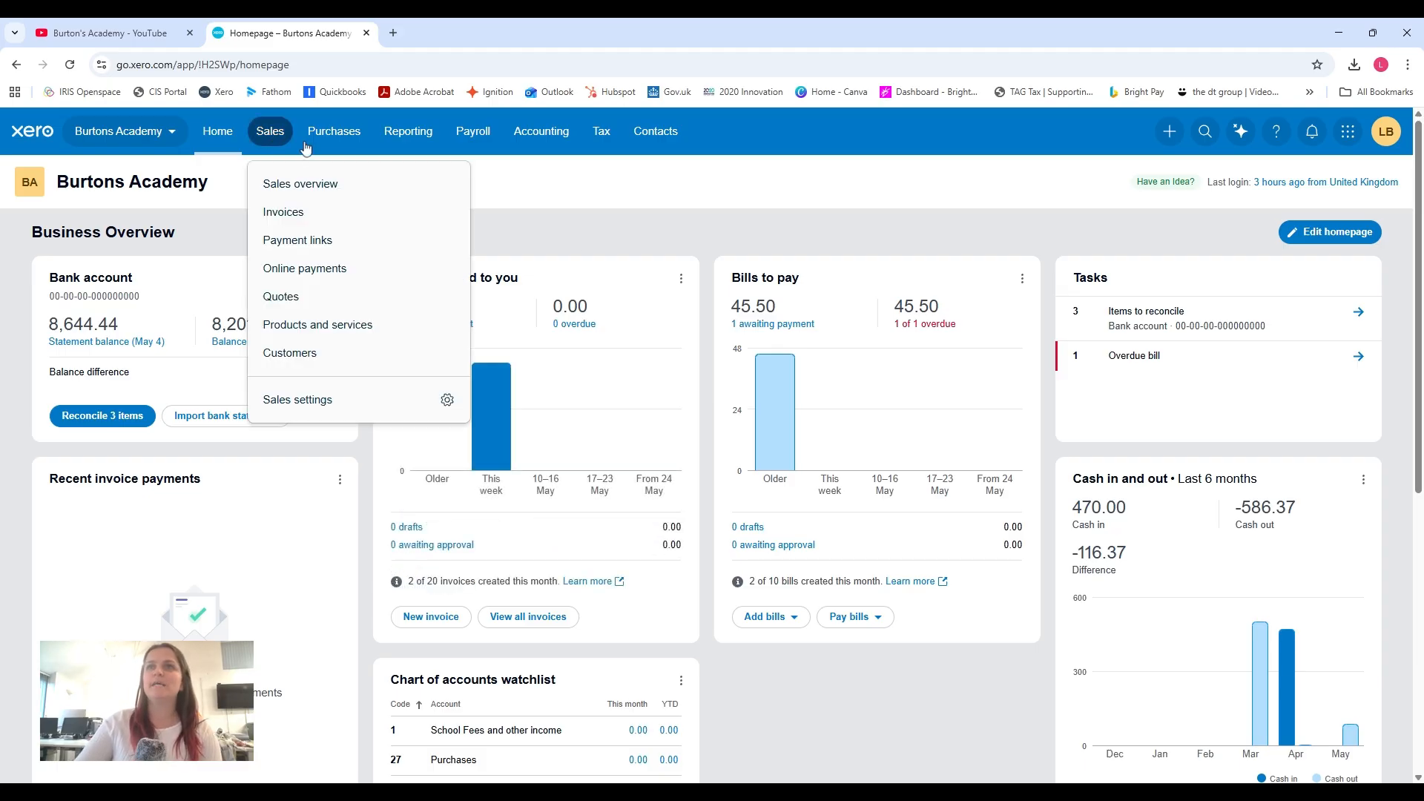
left_click(312, 212)
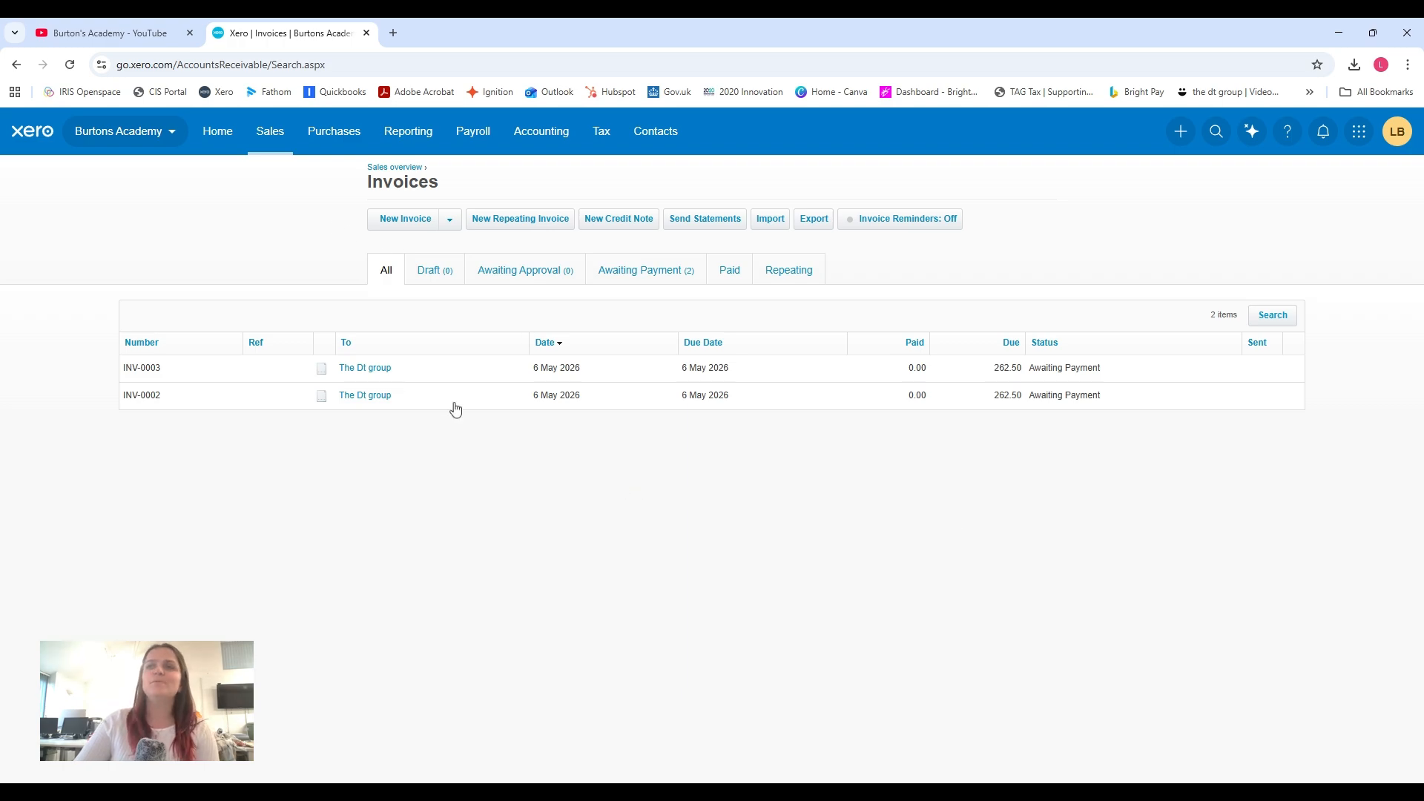
left_click(374, 373)
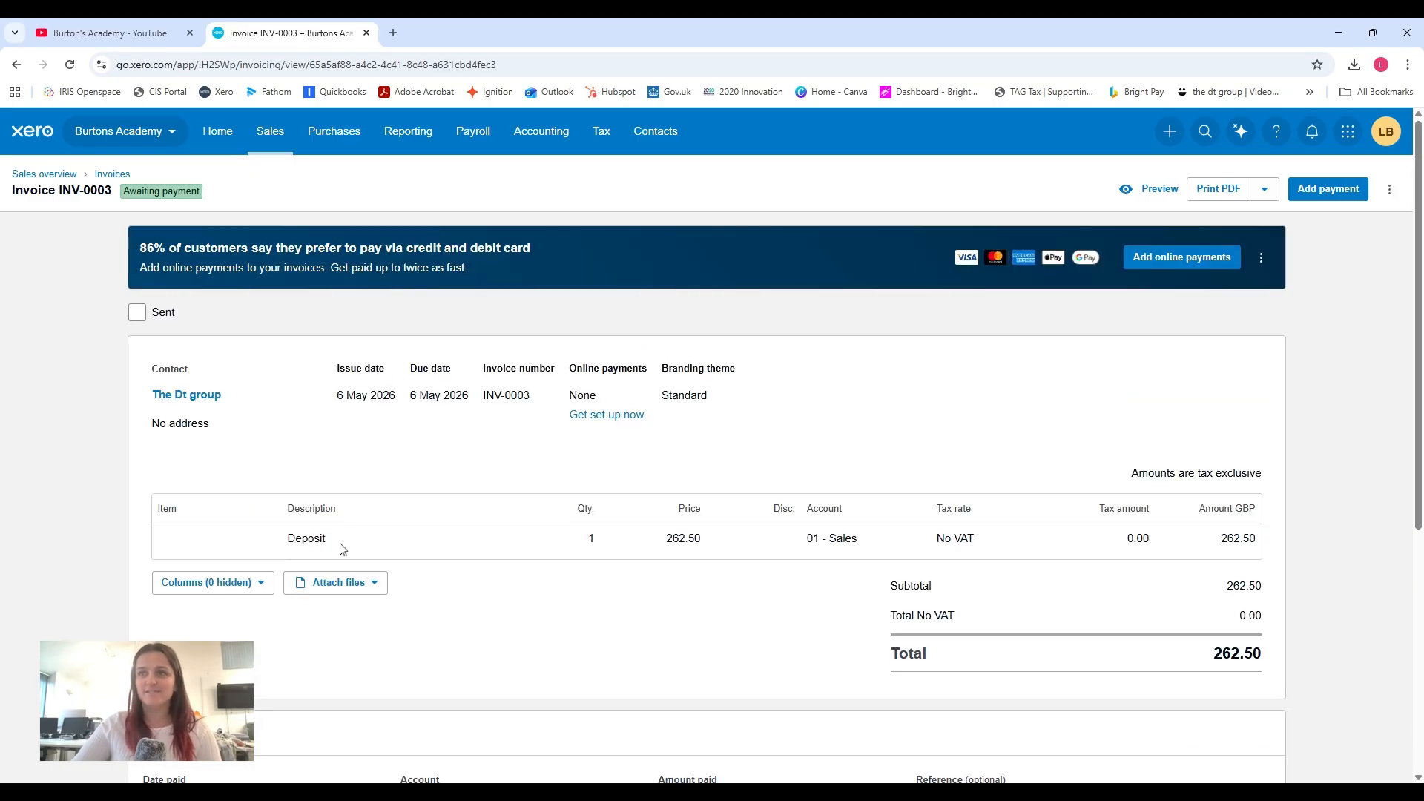
scroll(685, 548, "down", 1)
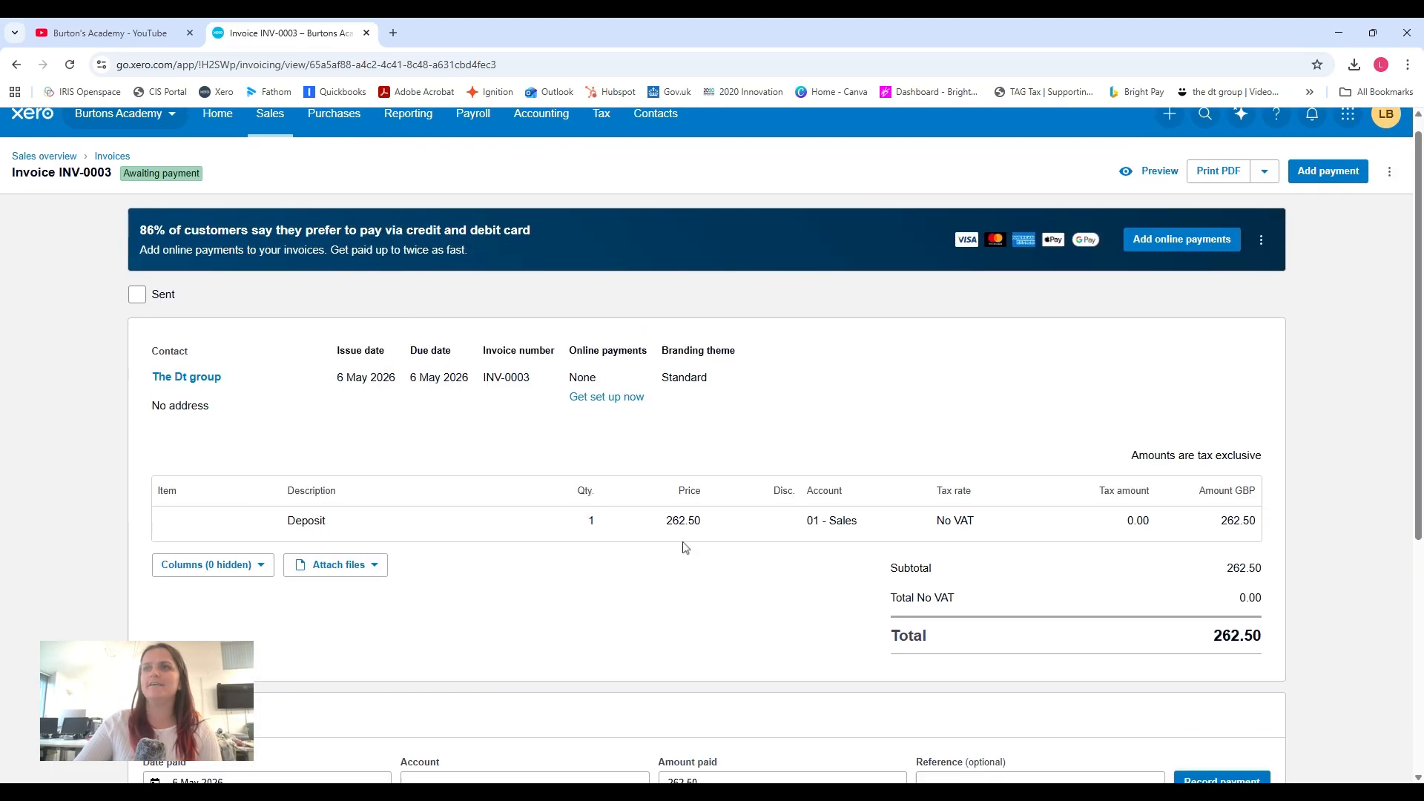
scroll(686, 548, "down", 2)
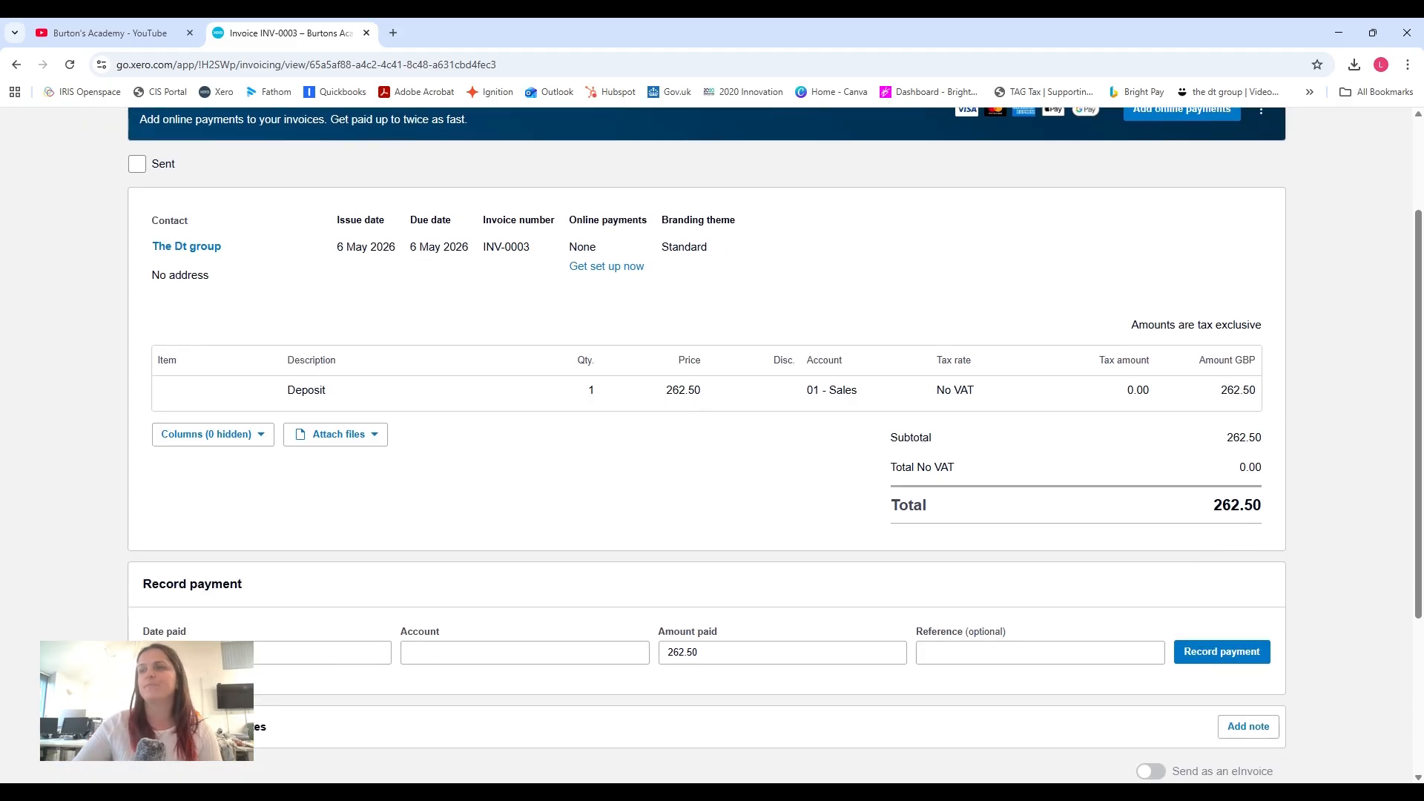
Open the bank account's reconciliation and reconcile The dt group's 2 Apr 2026 receipt with invoice INV-0003.
scroll(702, 413, "up", 2)
left_click(558, 145)
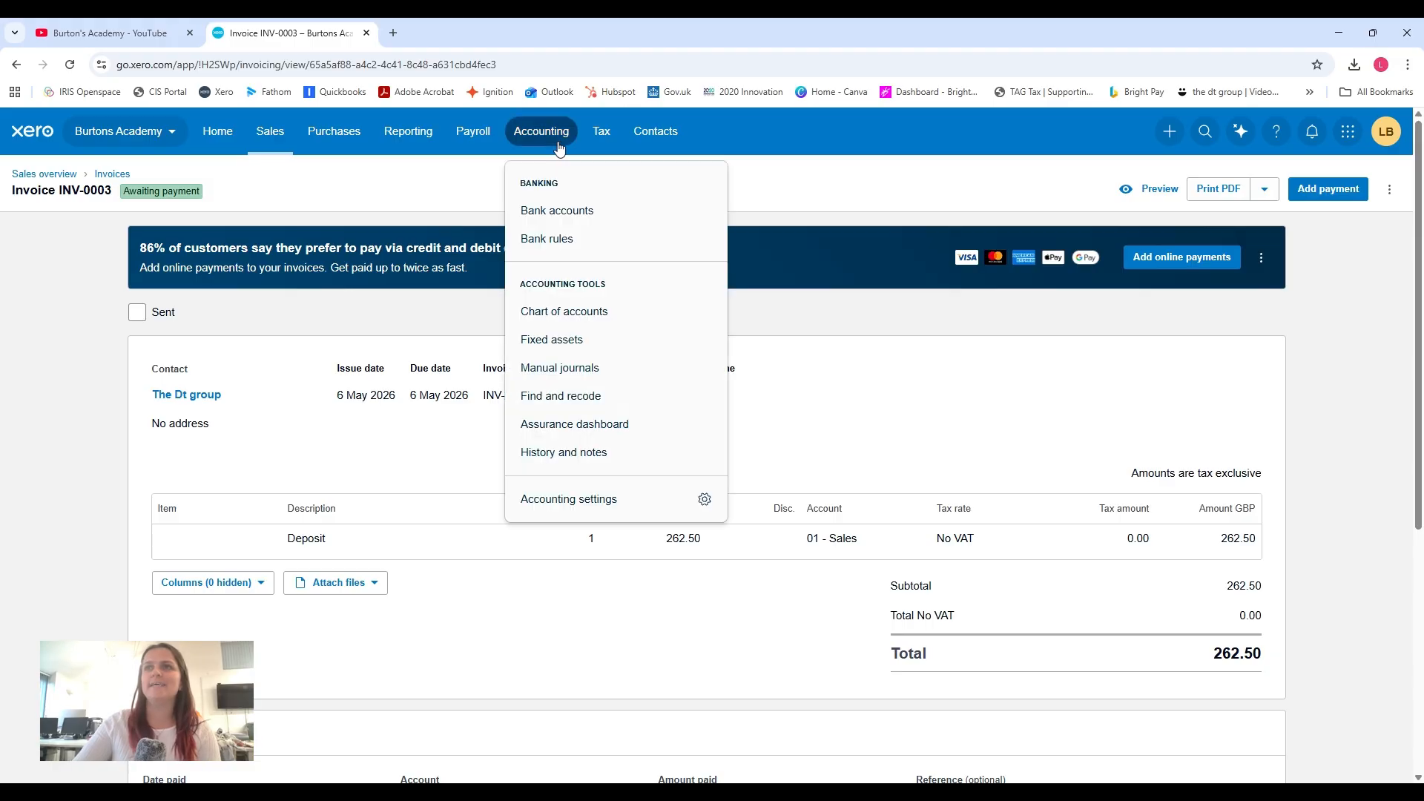
left_click(564, 210)
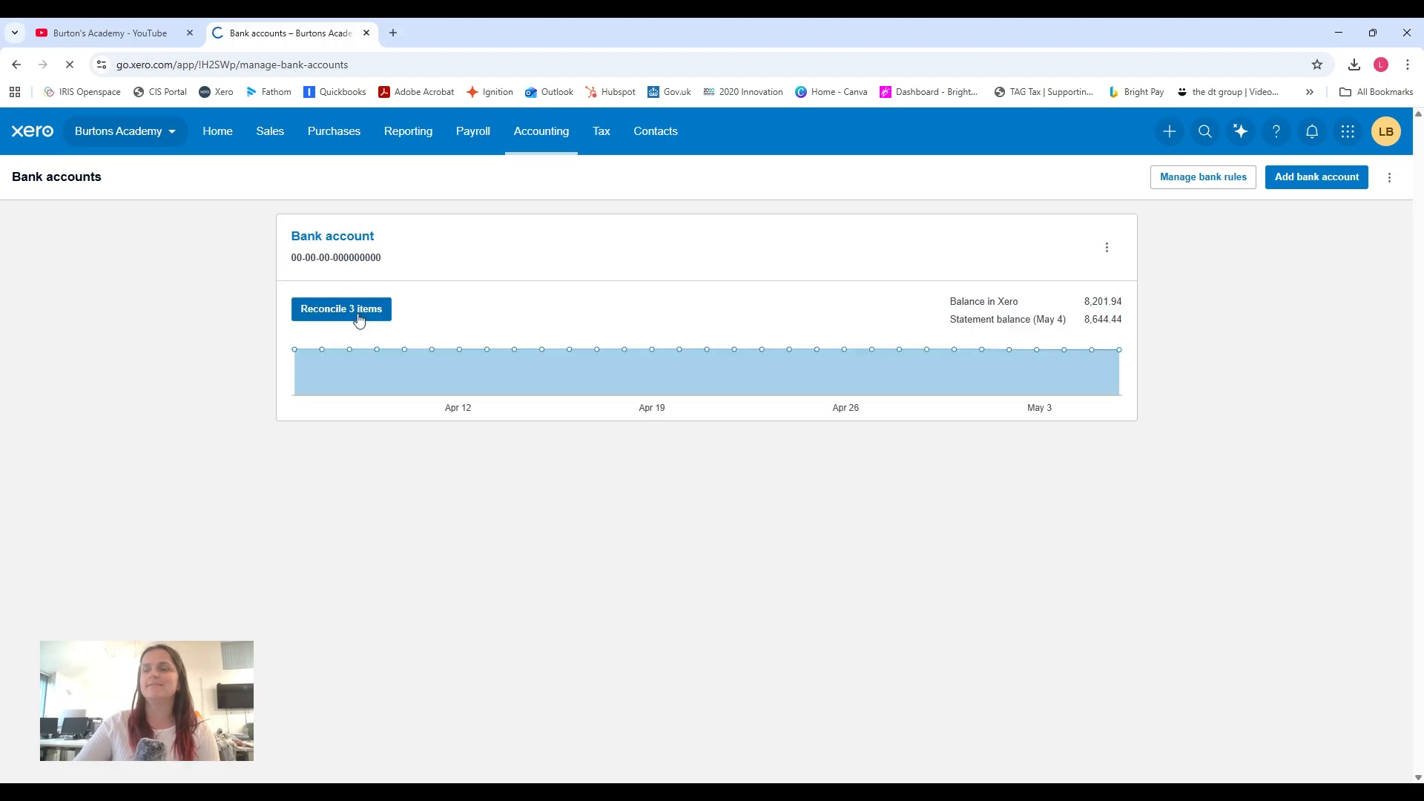
left_click(358, 319)
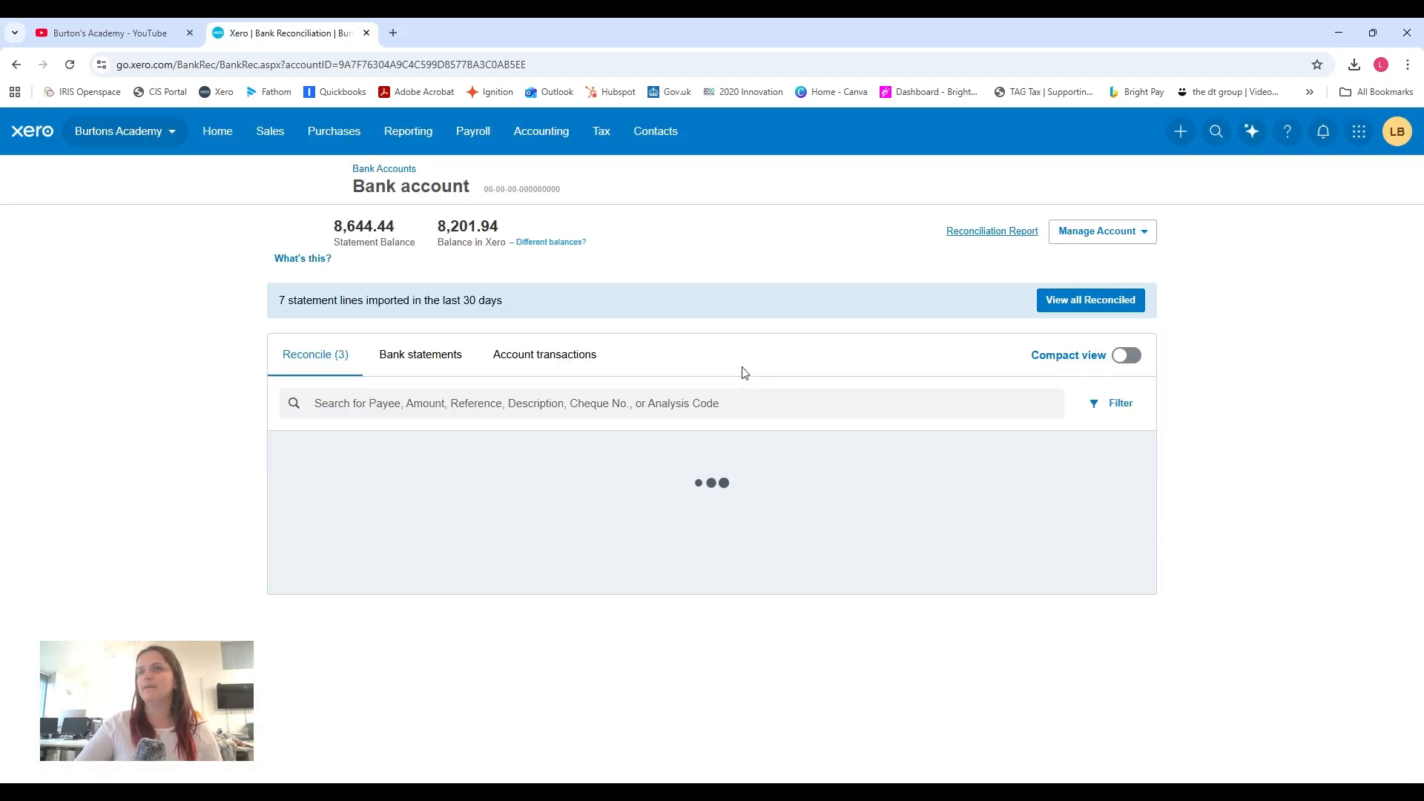
scroll(742, 367, "down", 2)
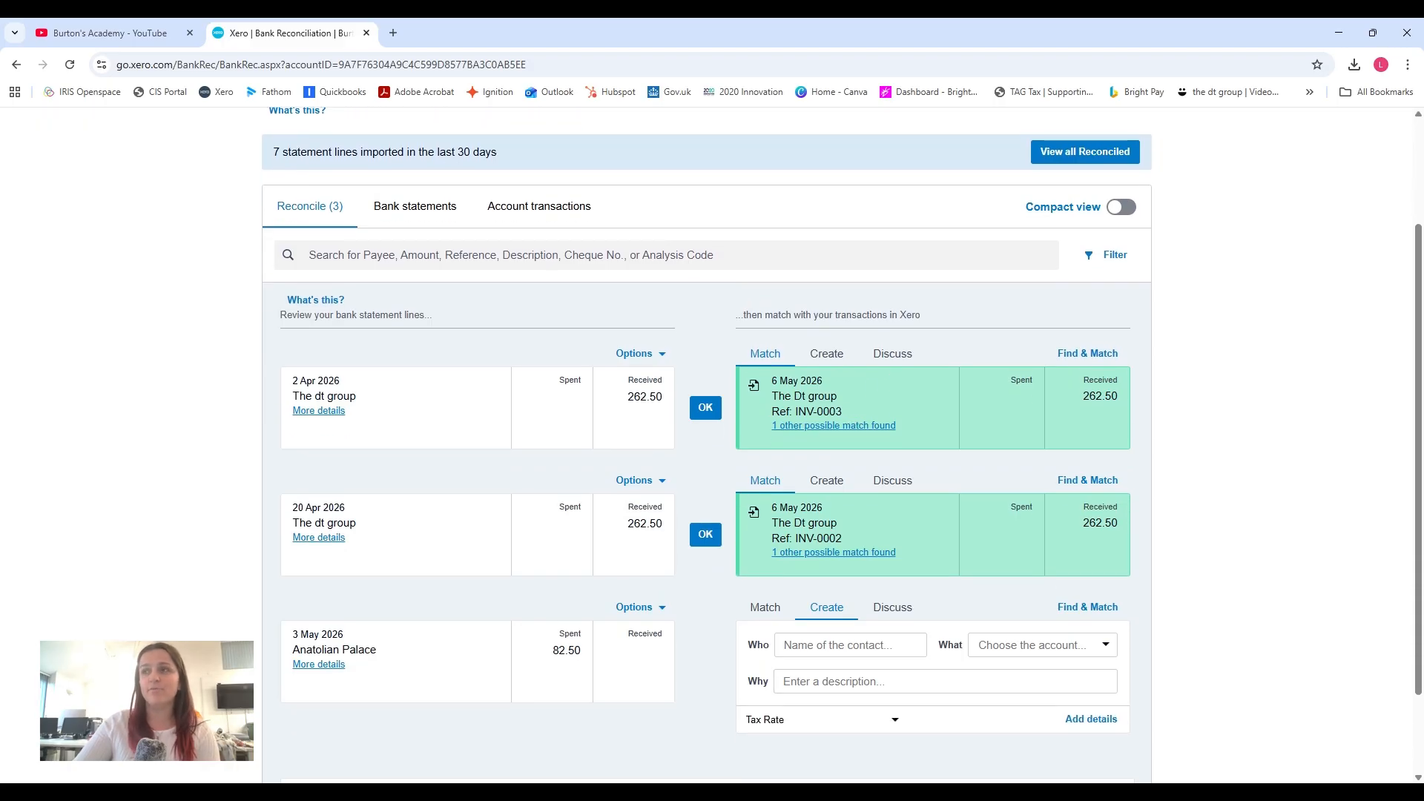
left_click(713, 417)
left_click(735, 528)
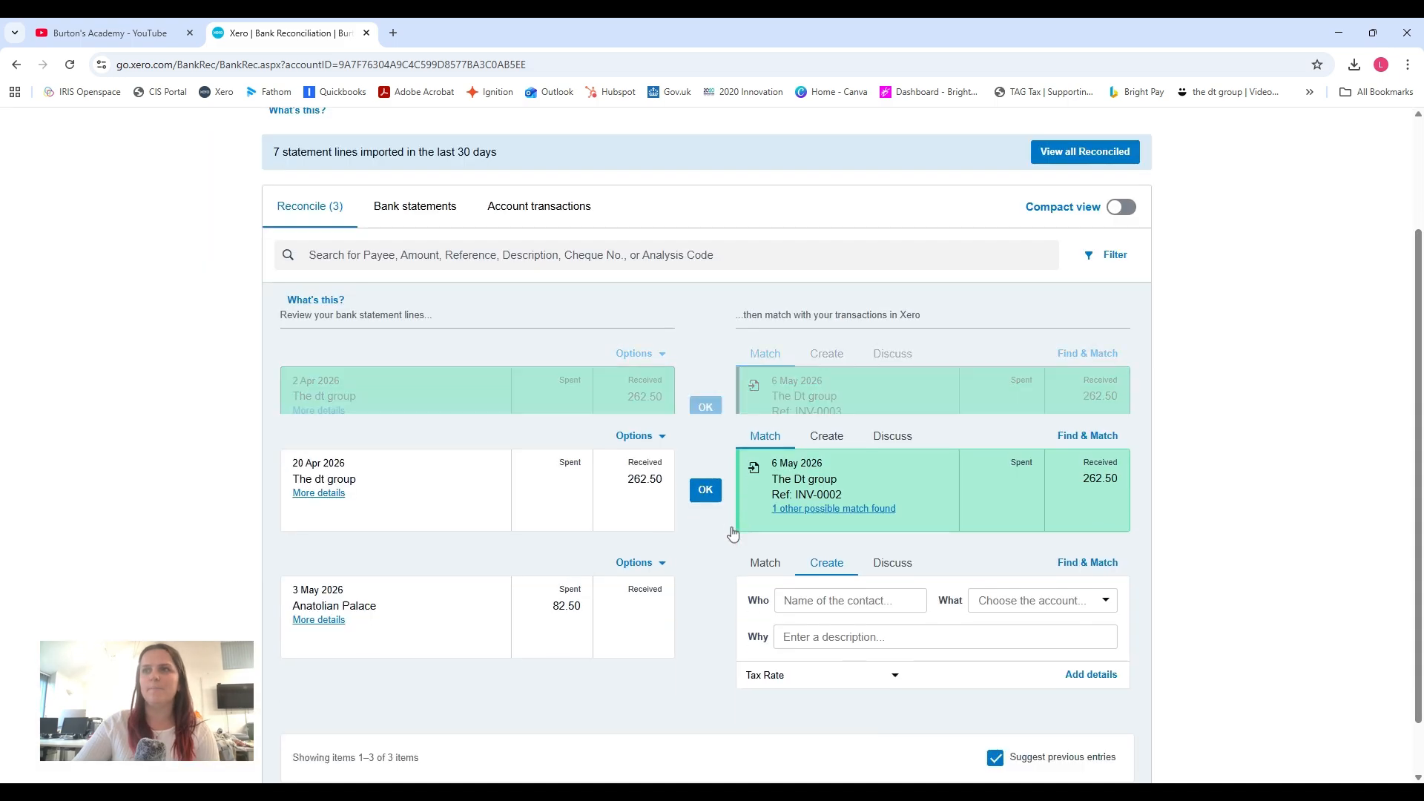
Open The Dt group's invoice INV-0002 from the sales invoices list for editing.
scroll(688, 456, "up", 2)
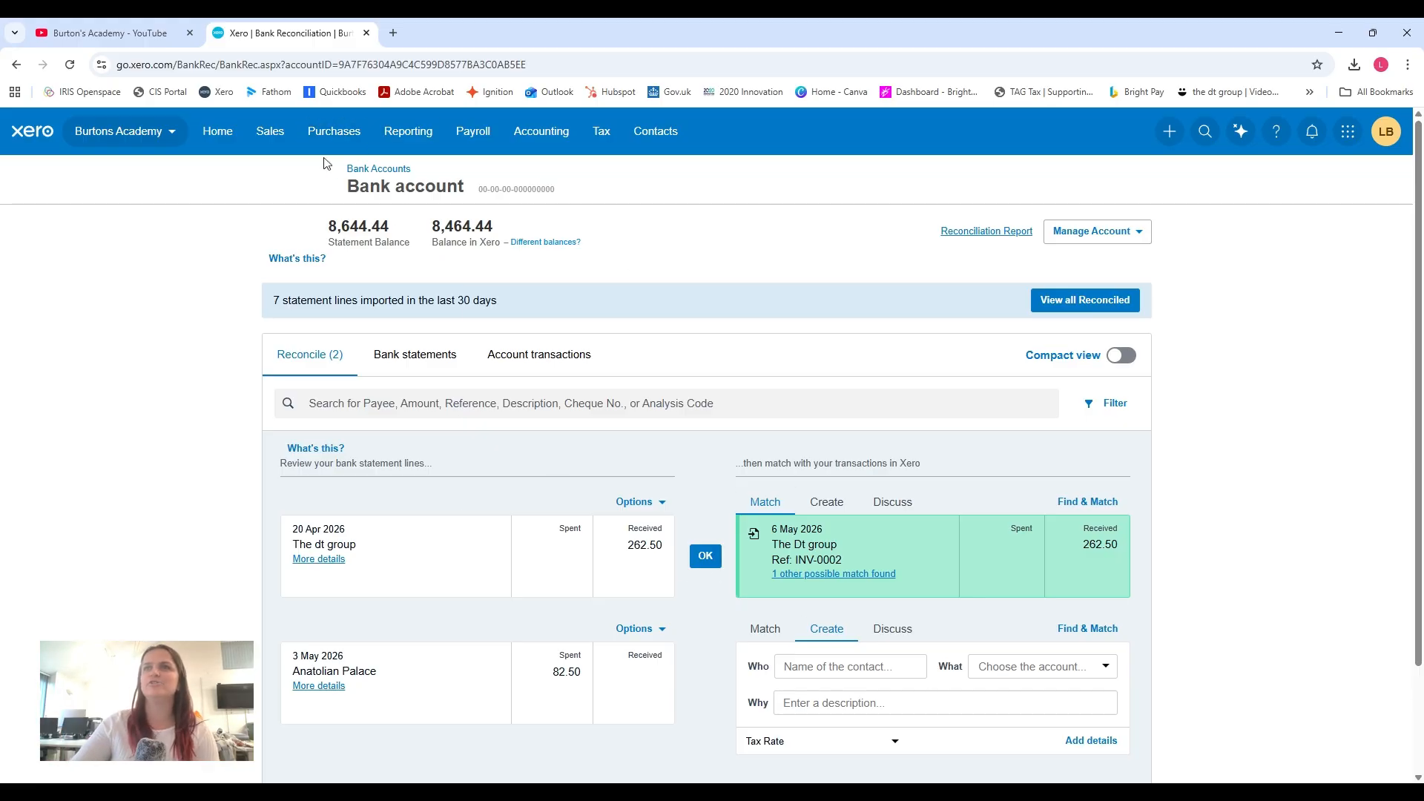
left_click(270, 131)
left_click(297, 217)
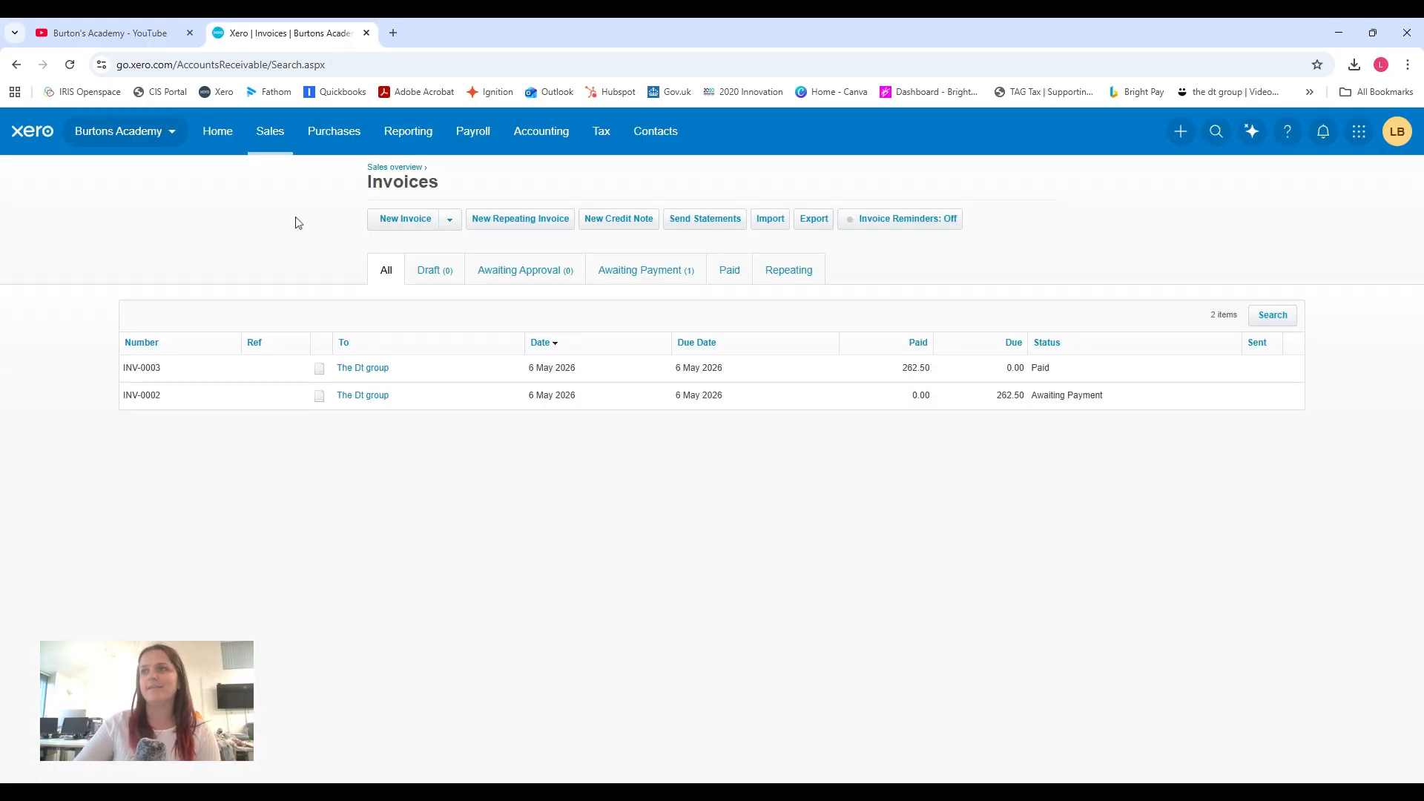
left_click(367, 399)
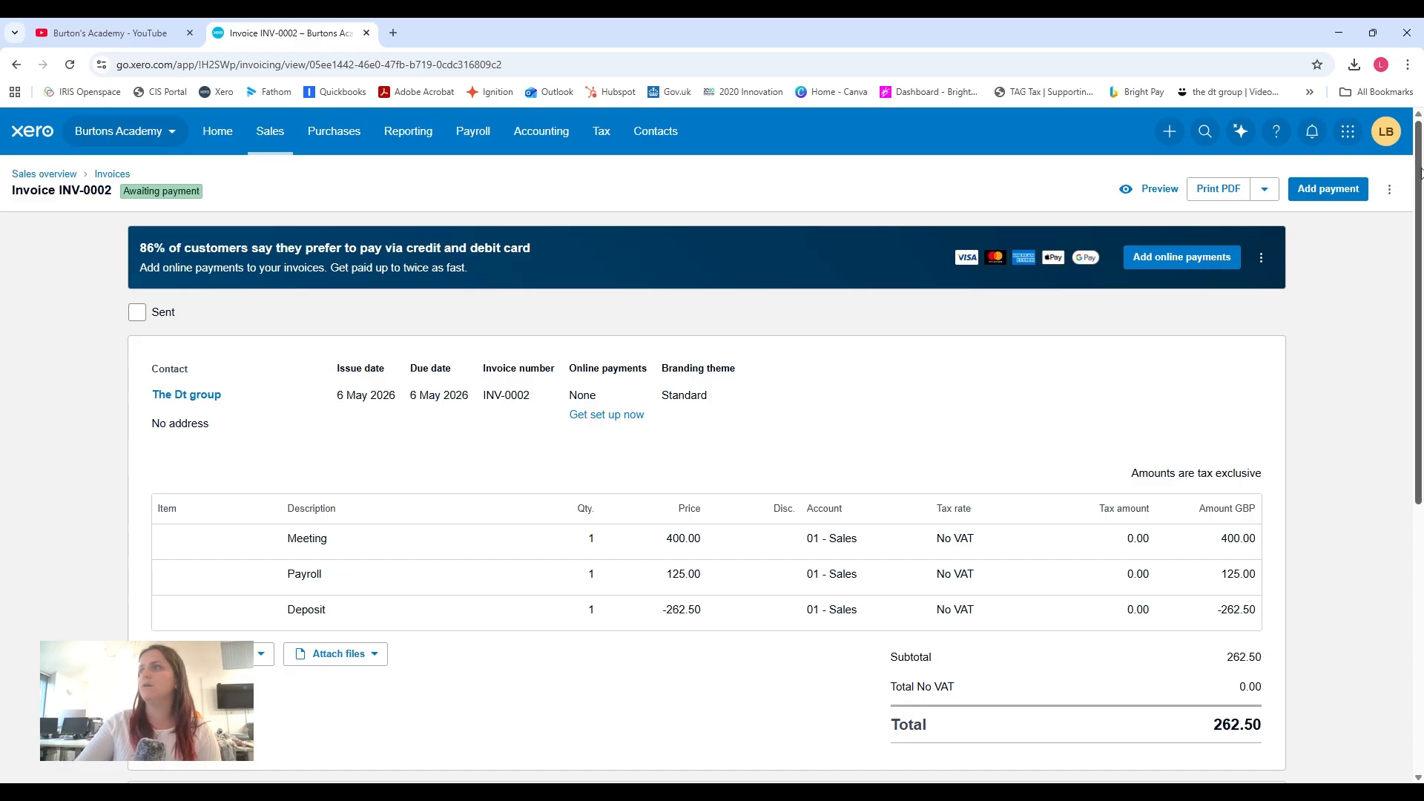
left_click(1389, 190)
left_click(1331, 230)
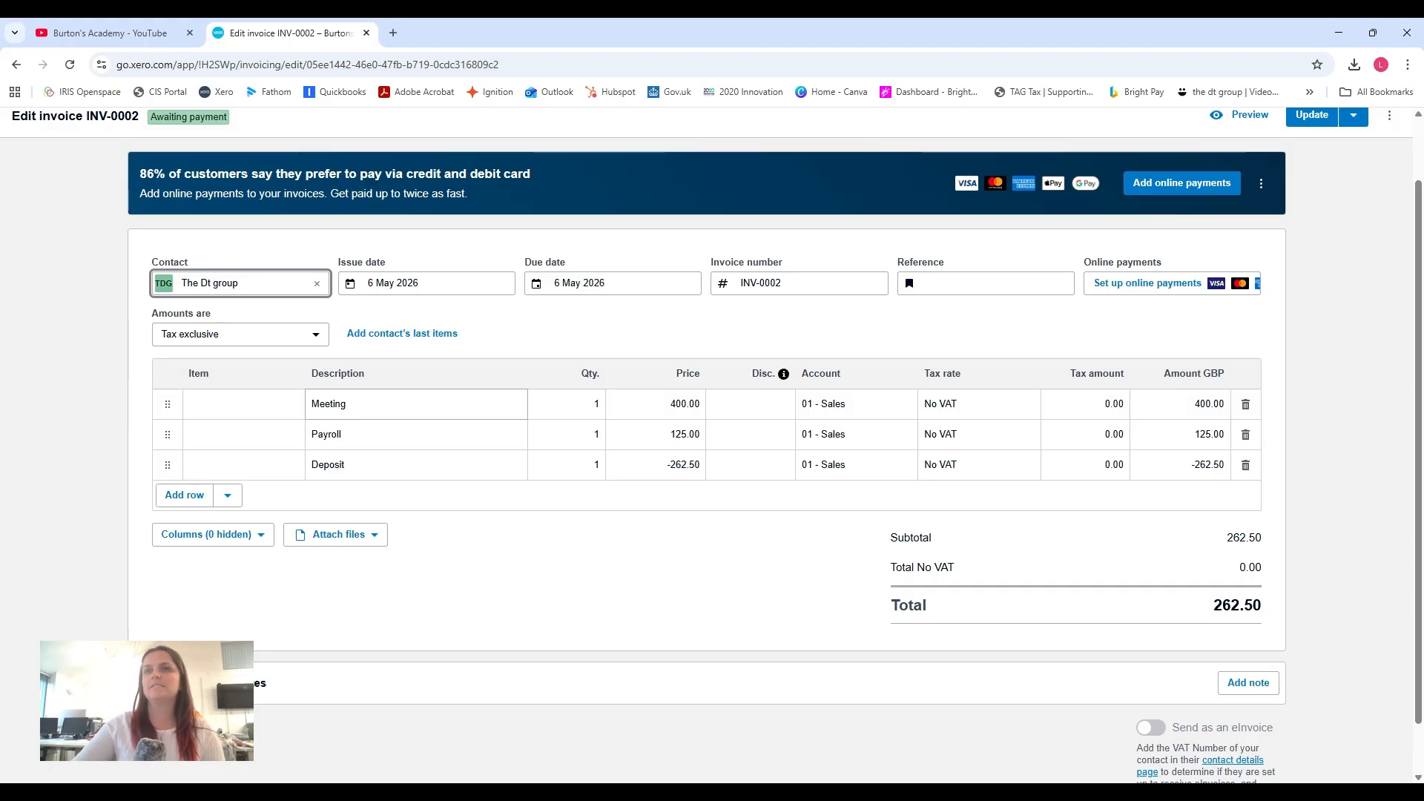
Add a blank row to the invoice, remove it again, and open the Deposit line's price for editing.
left_click(184, 496)
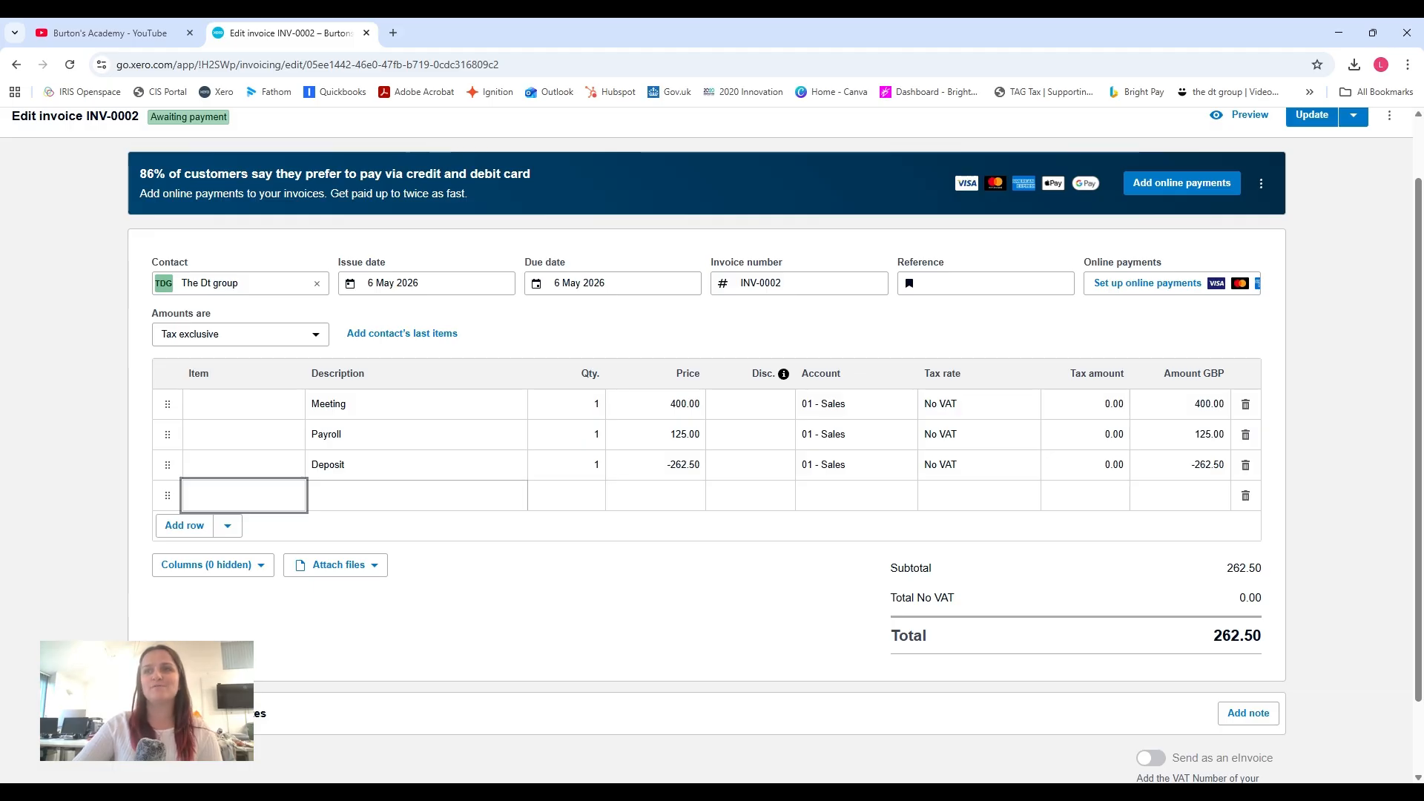
left_click(1245, 495)
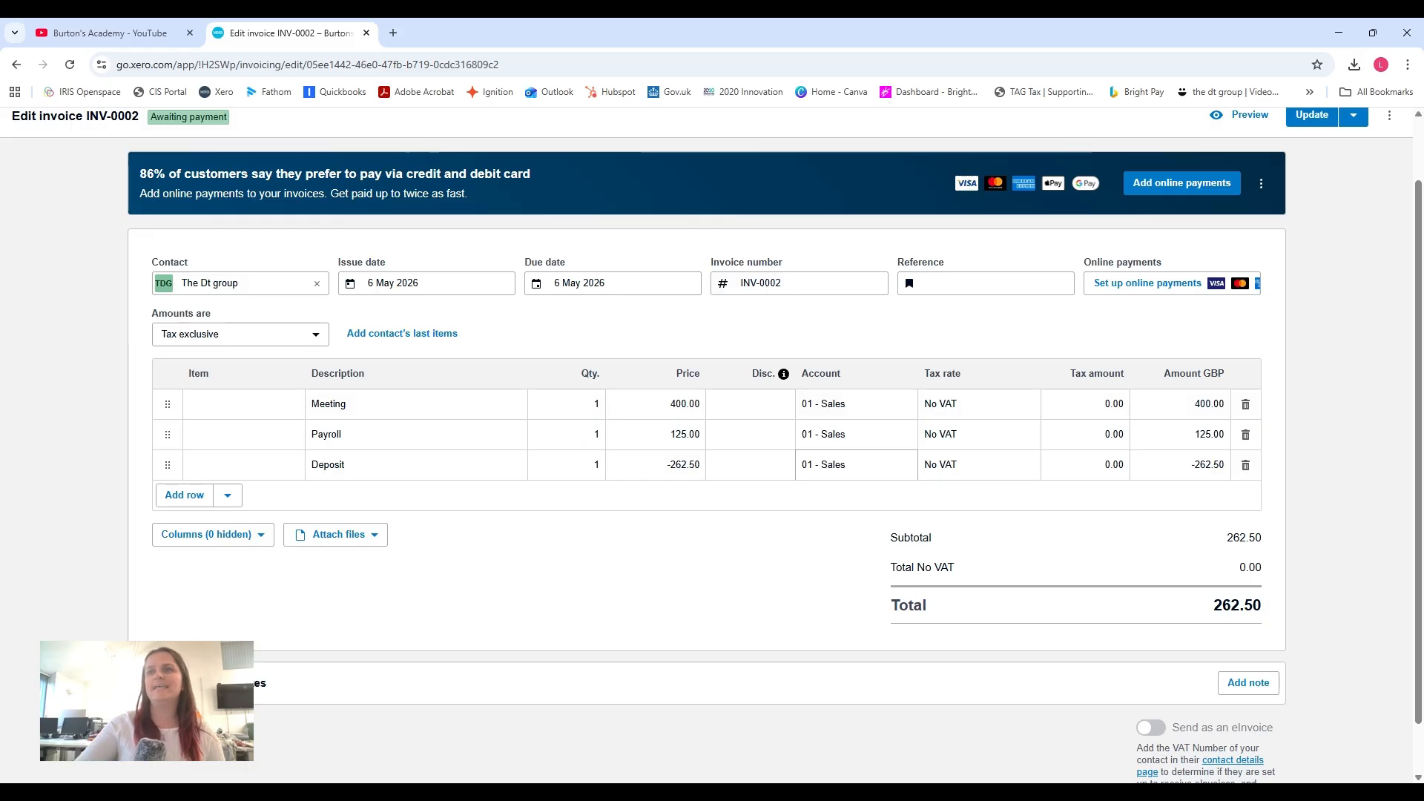
left_click(667, 465)
left_click(690, 465)
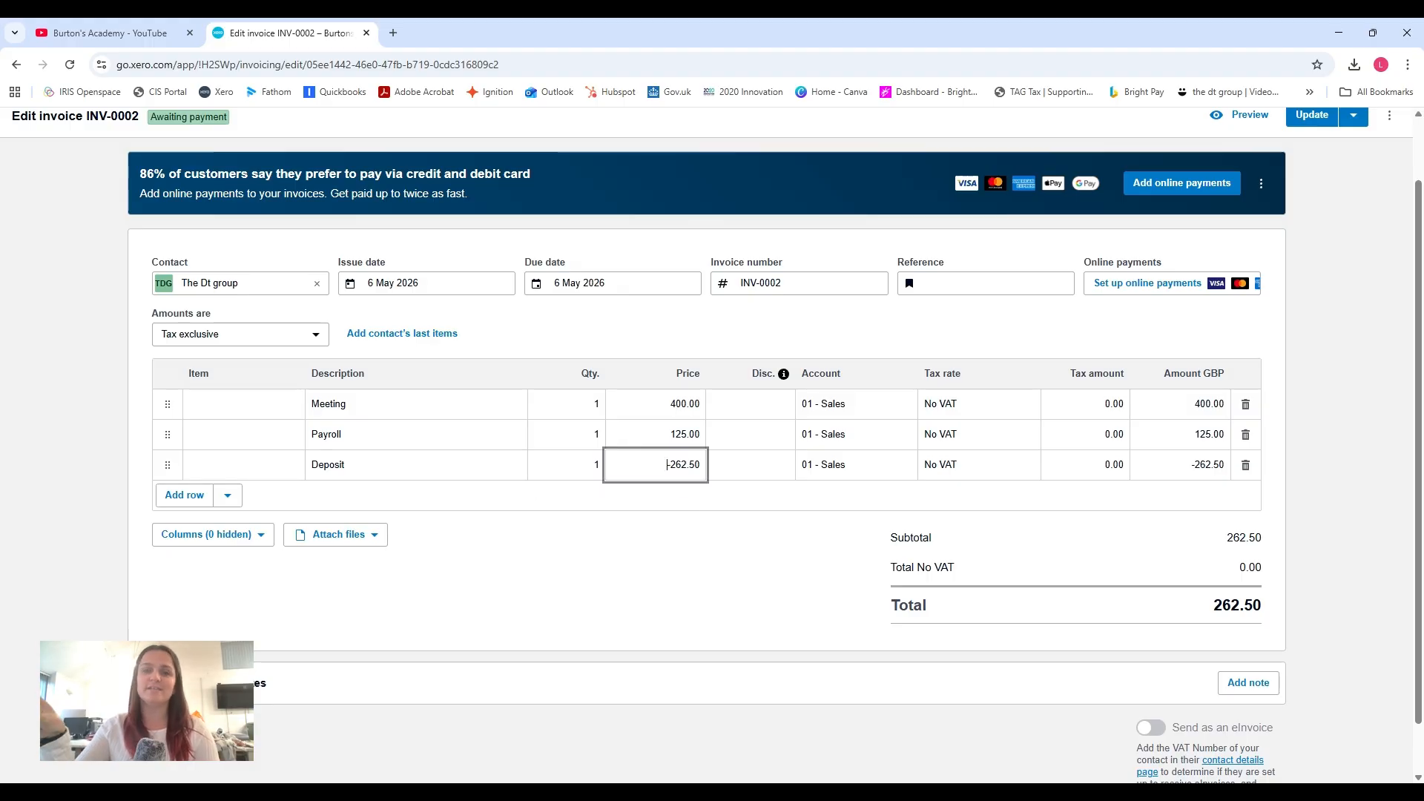
Return to the bank account's reconciliation and reconcile The dt group's 20 Apr 2026 receipt with invoice INV-0002.
scroll(695, 509, "up", 1)
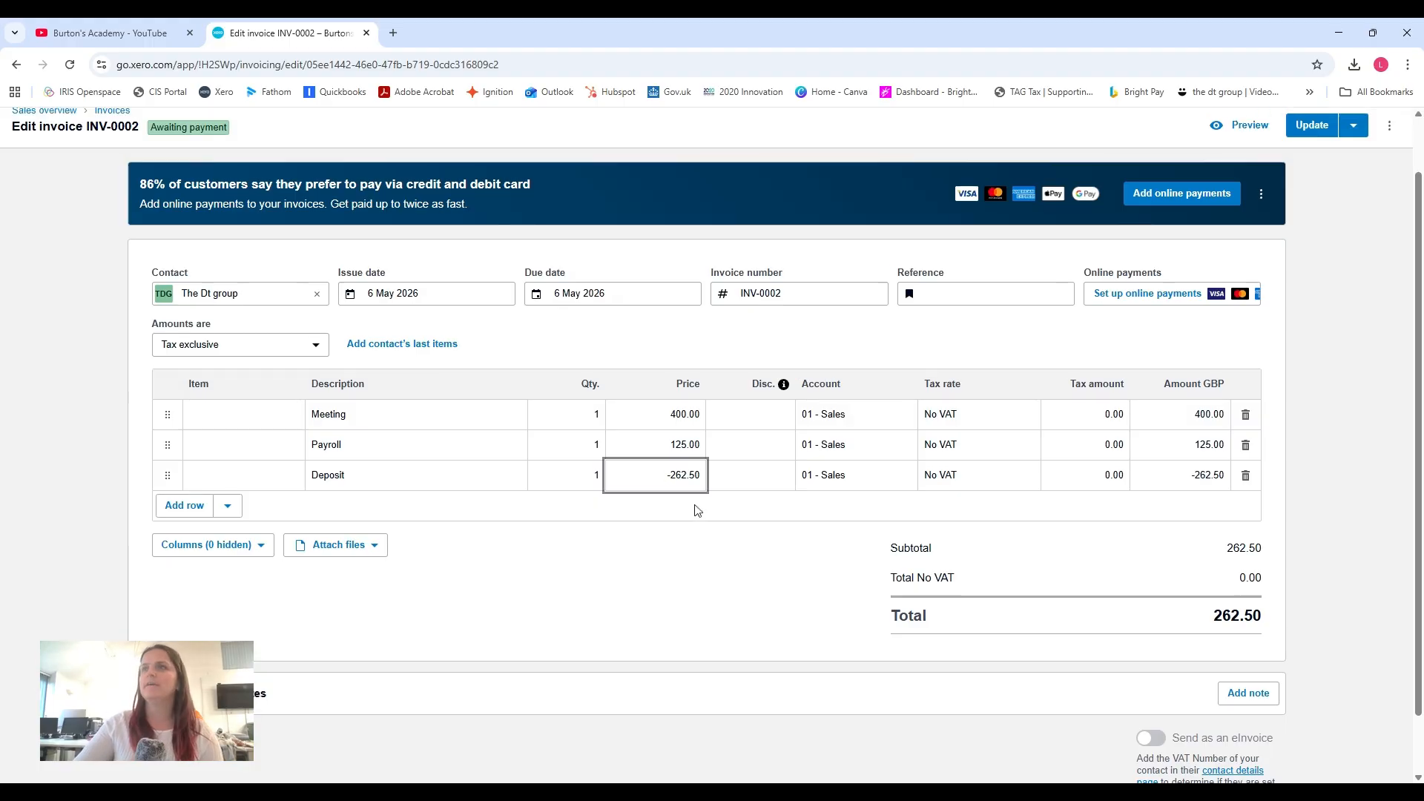
left_click(545, 134)
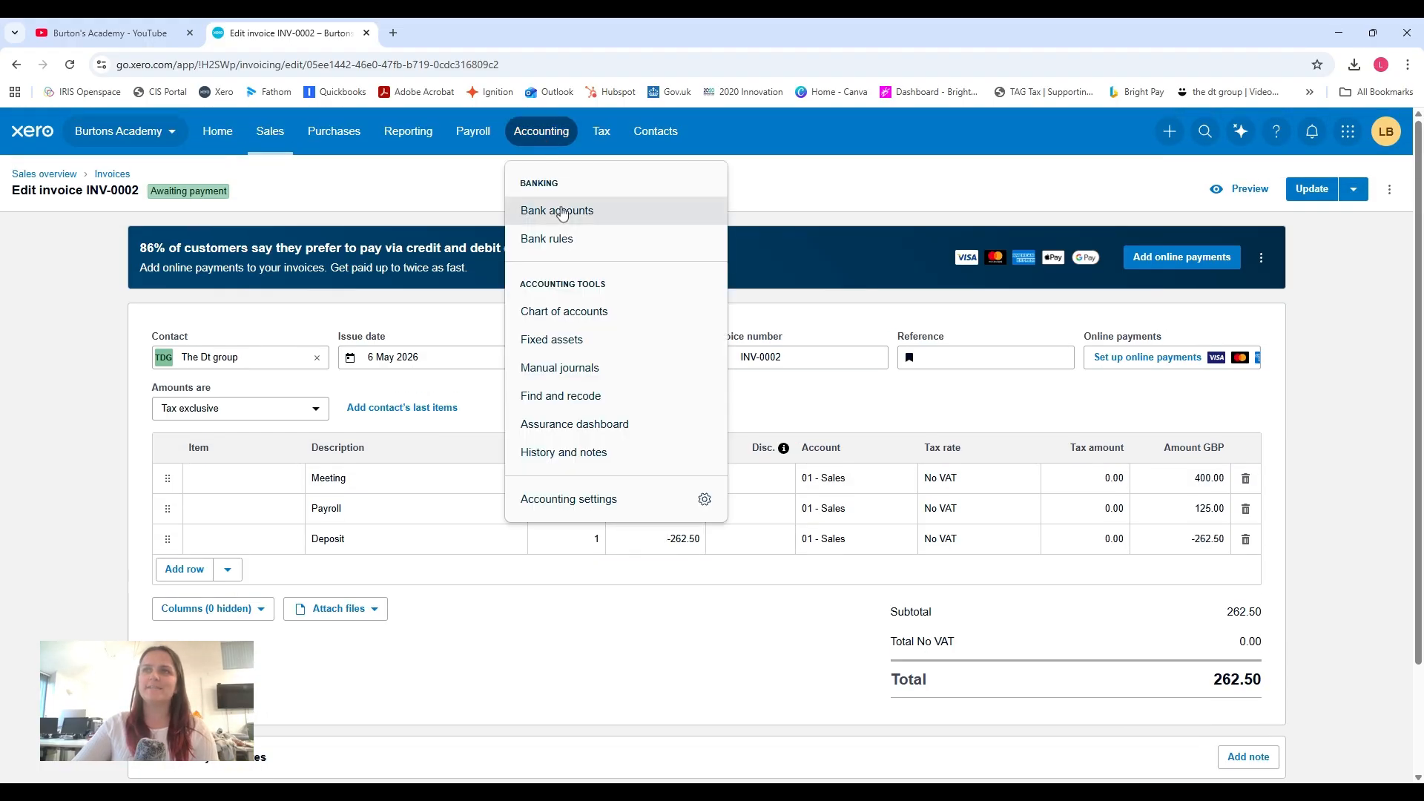
left_click(586, 211)
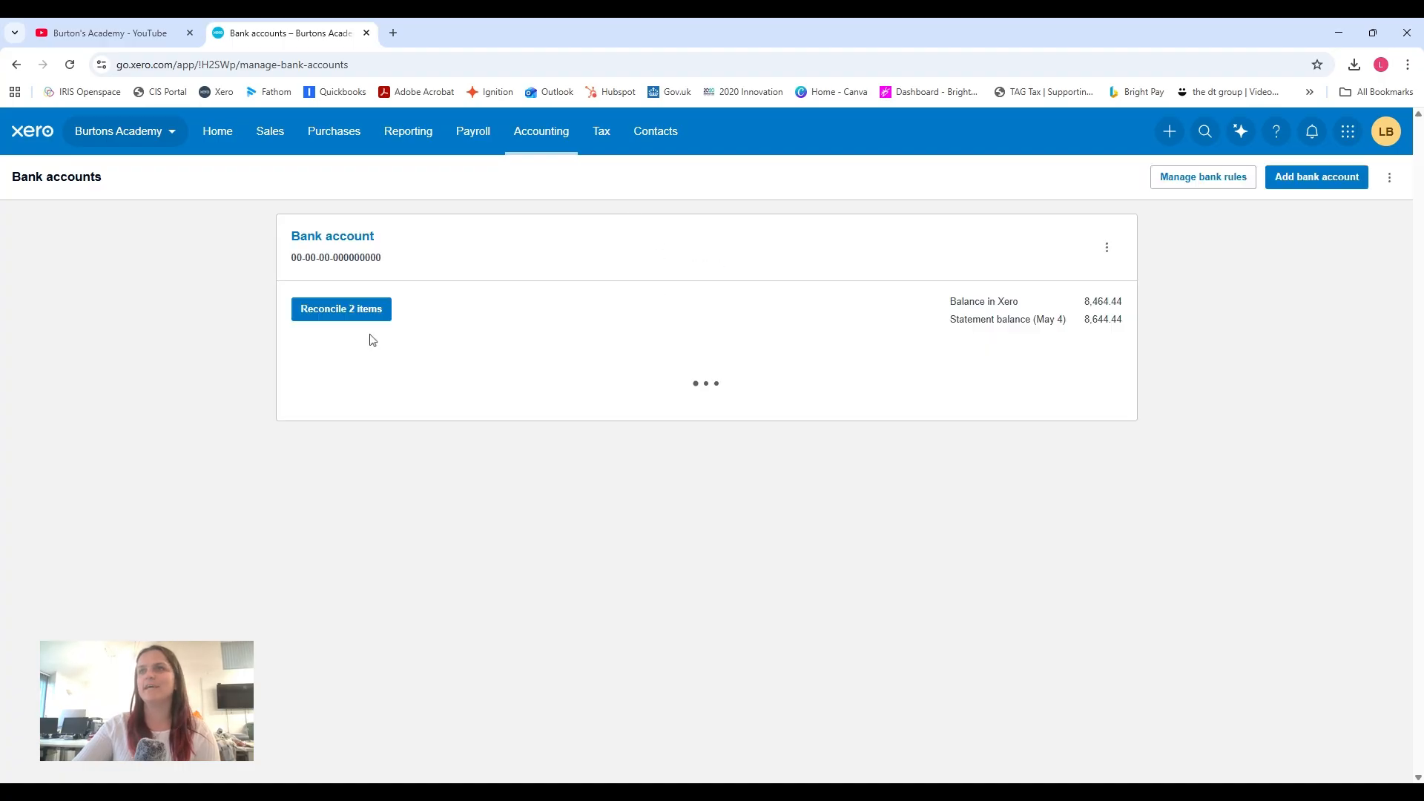
left_click(346, 317)
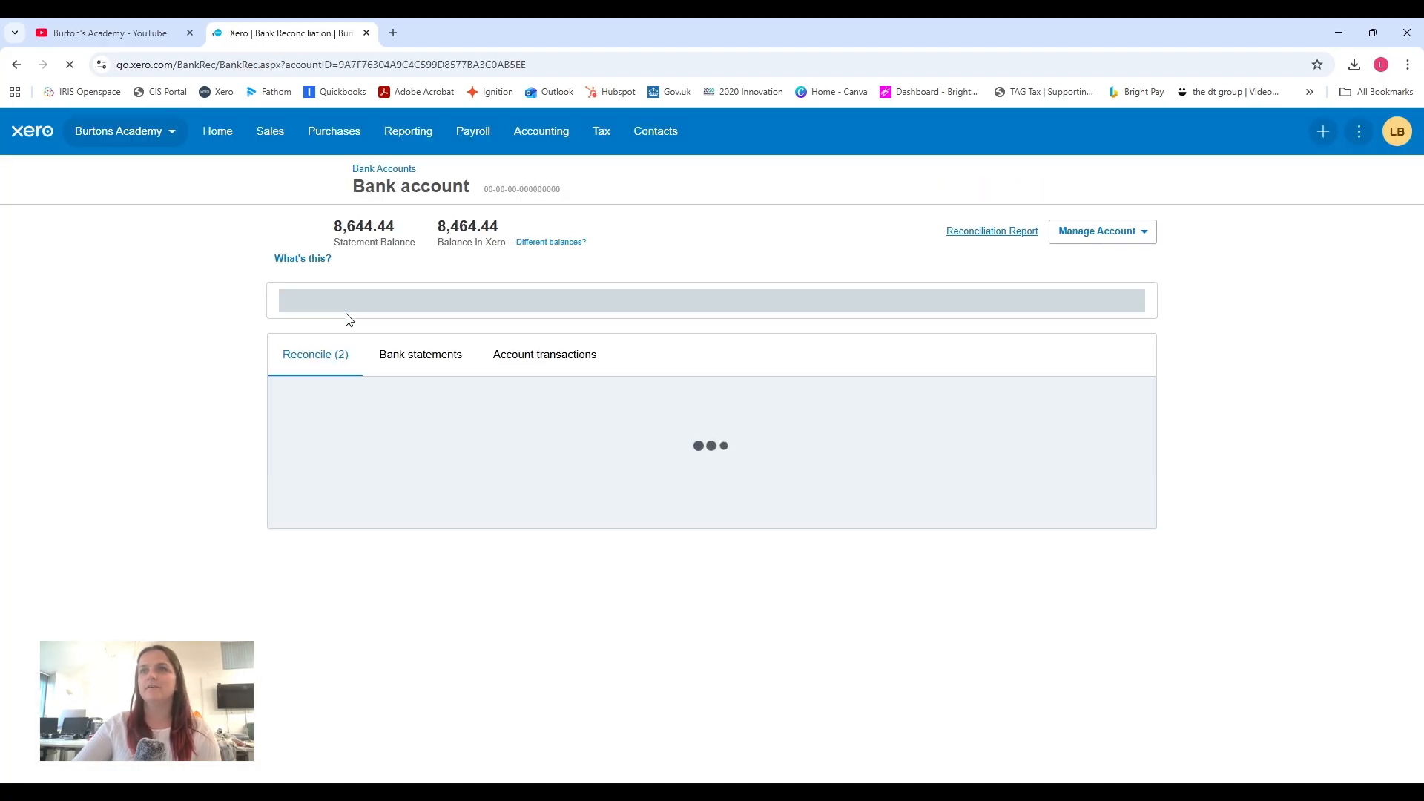
scroll(685, 427, "down", 2)
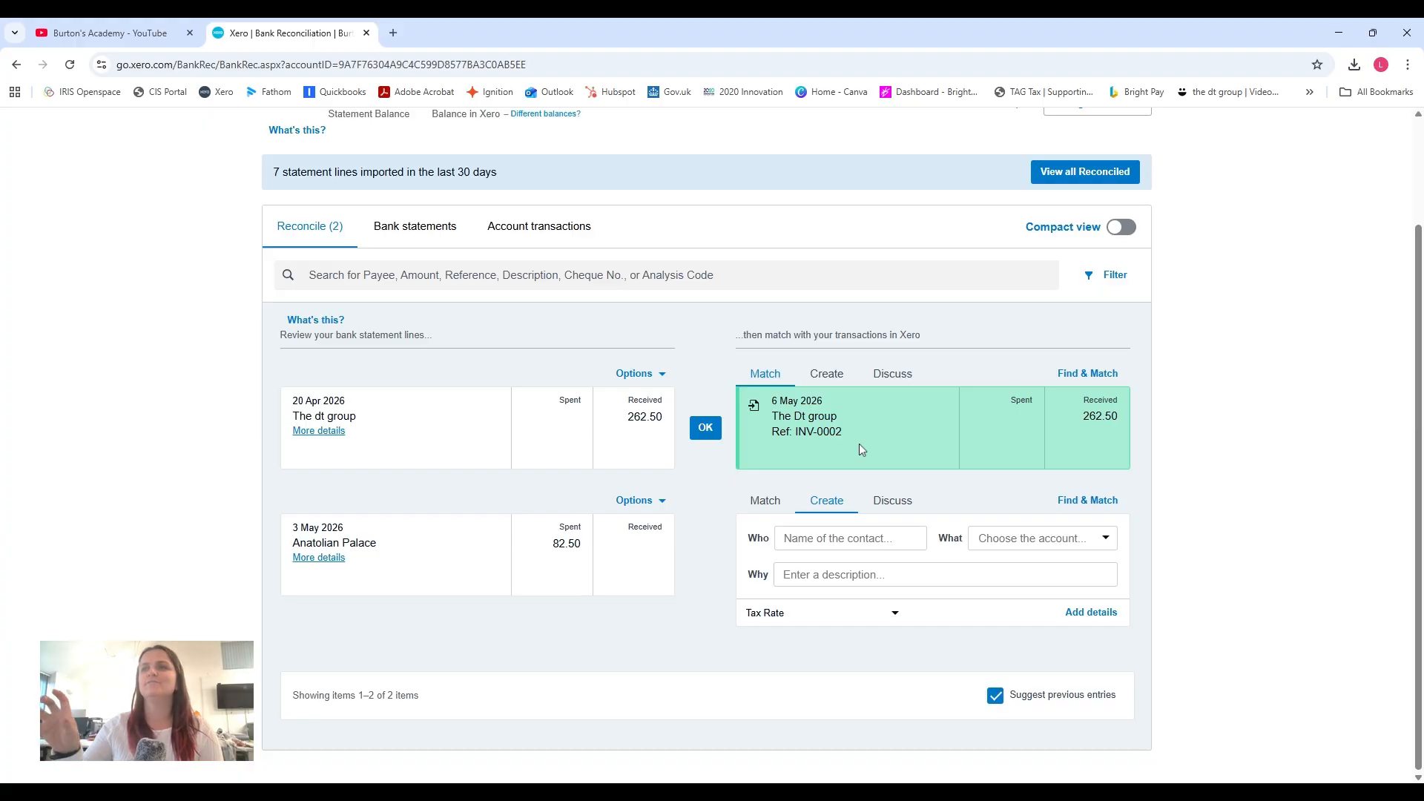
left_click(706, 428)
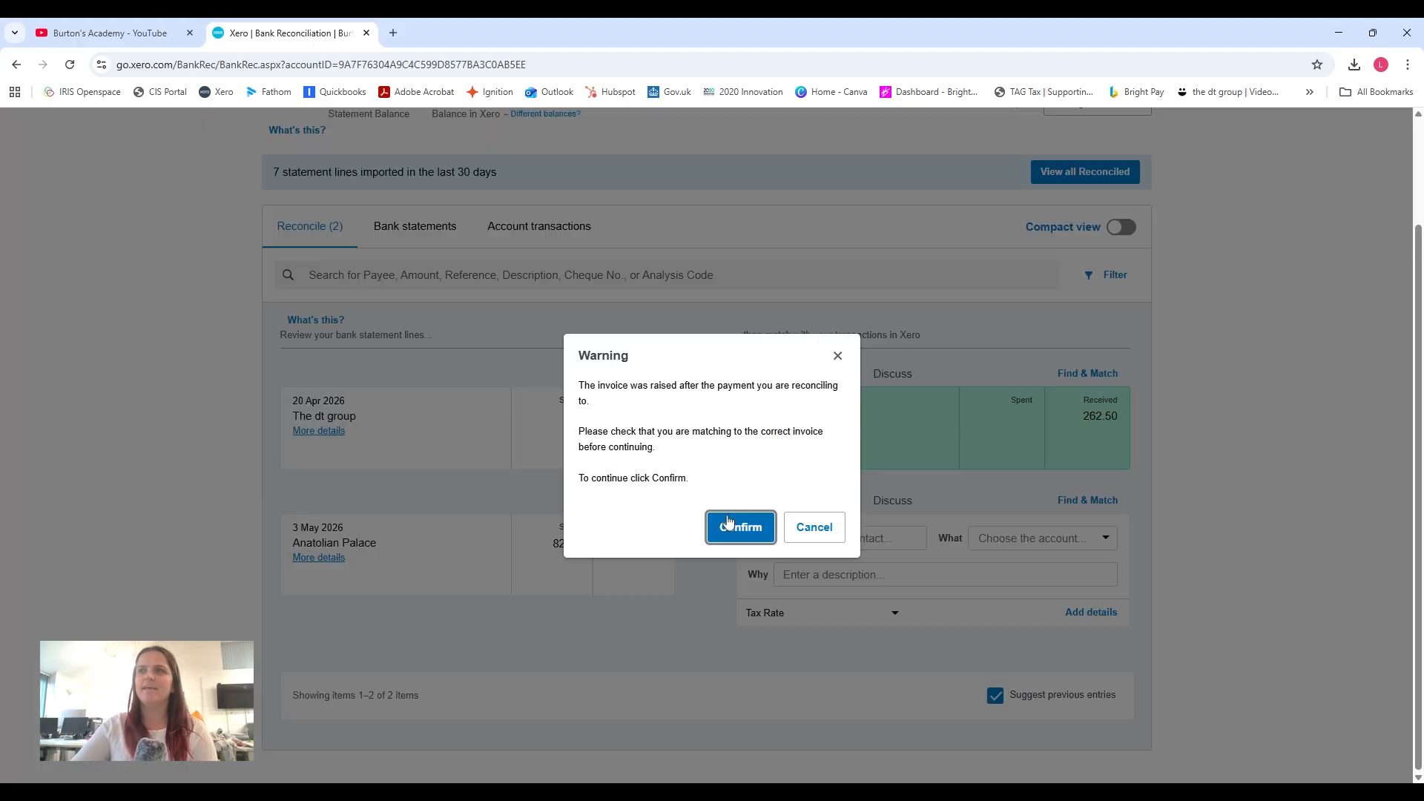
left_click(727, 523)
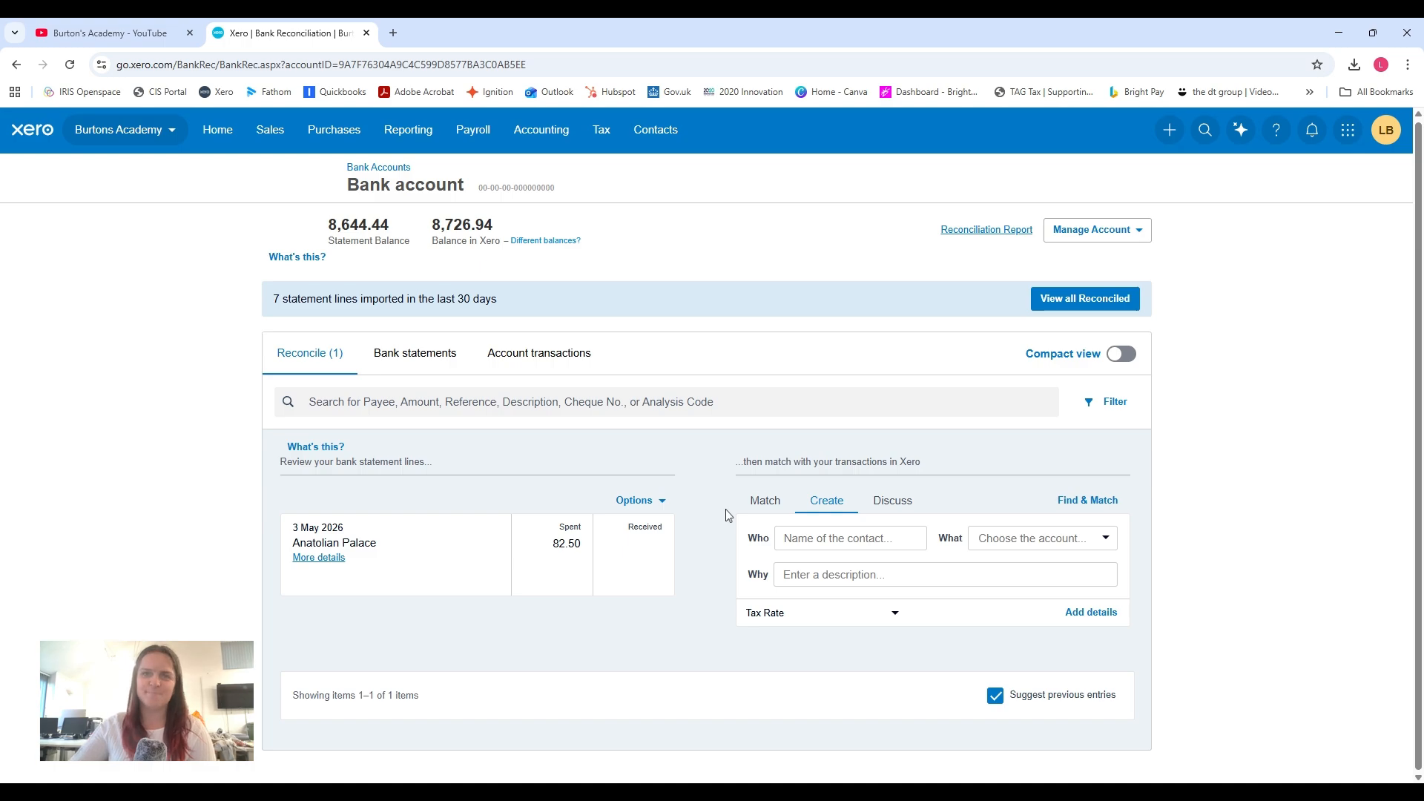